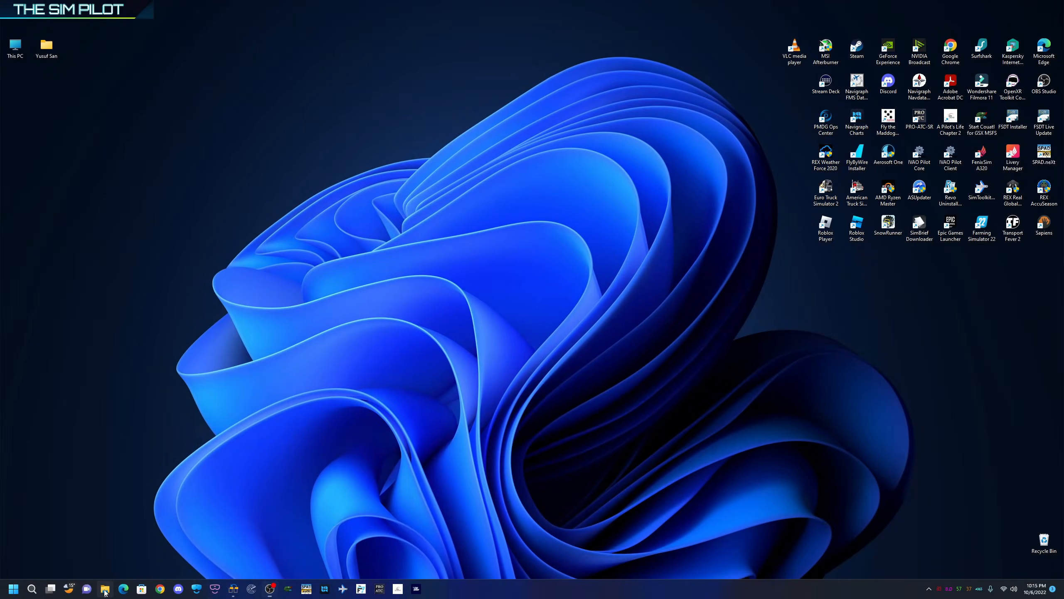
Create a new folder named Addons in the root of Game Drive (F:).
click(105, 589)
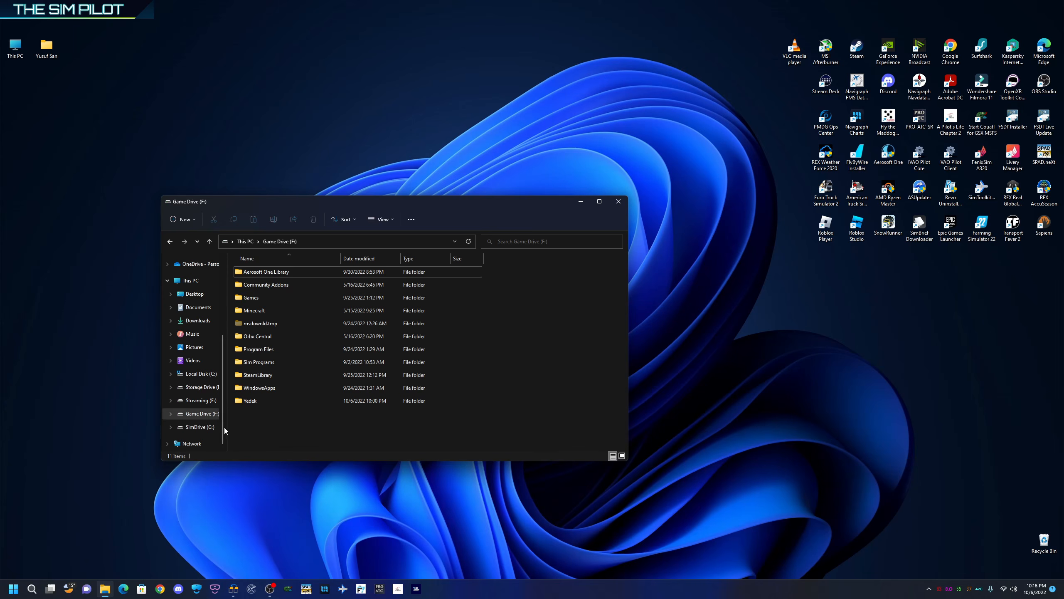
click(200, 427)
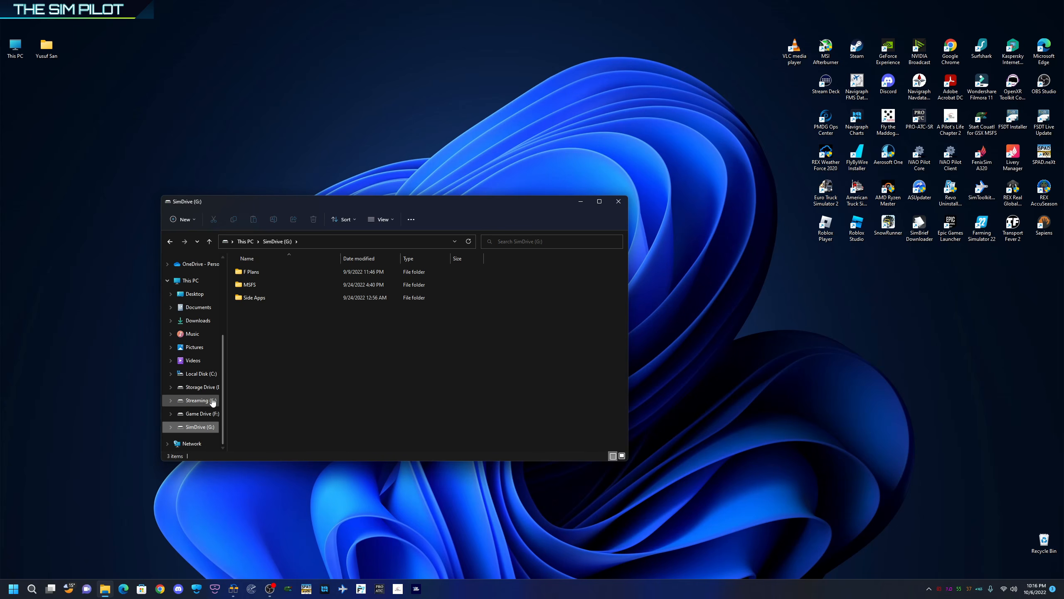
click(201, 413)
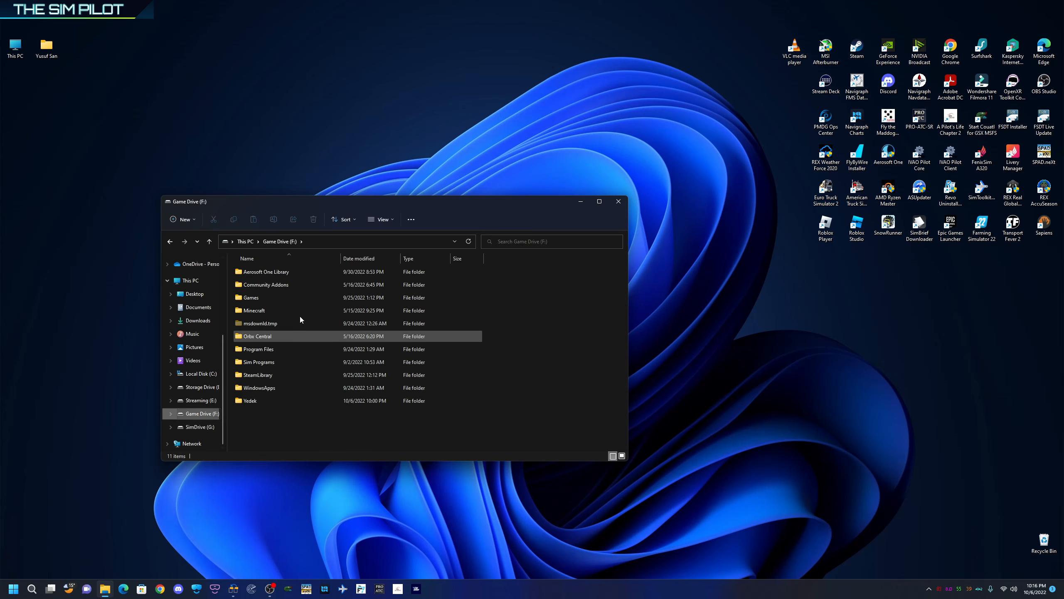
right_click(254, 418)
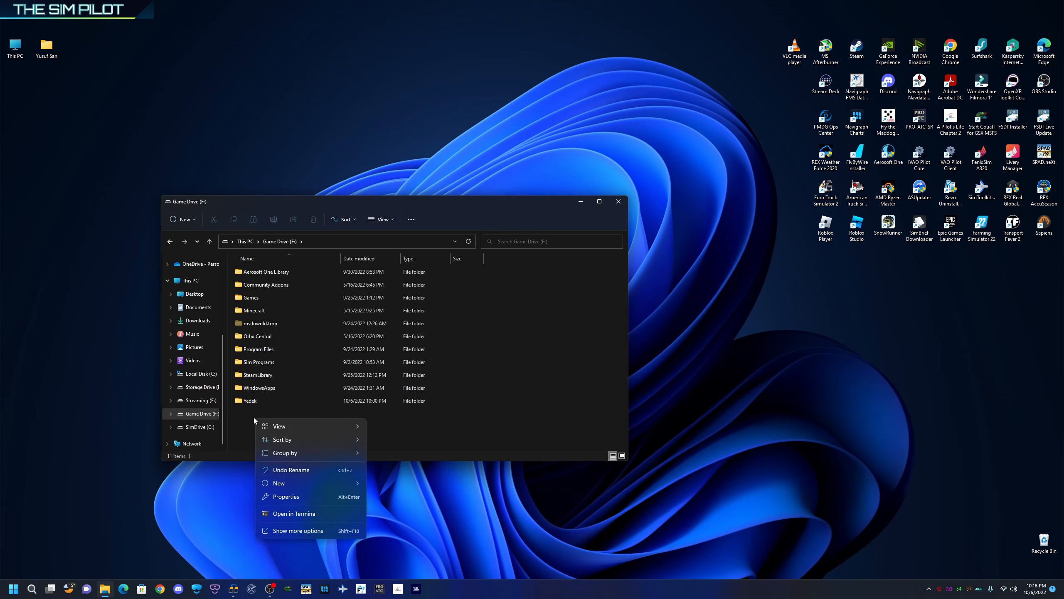
mouse_move(309, 486)
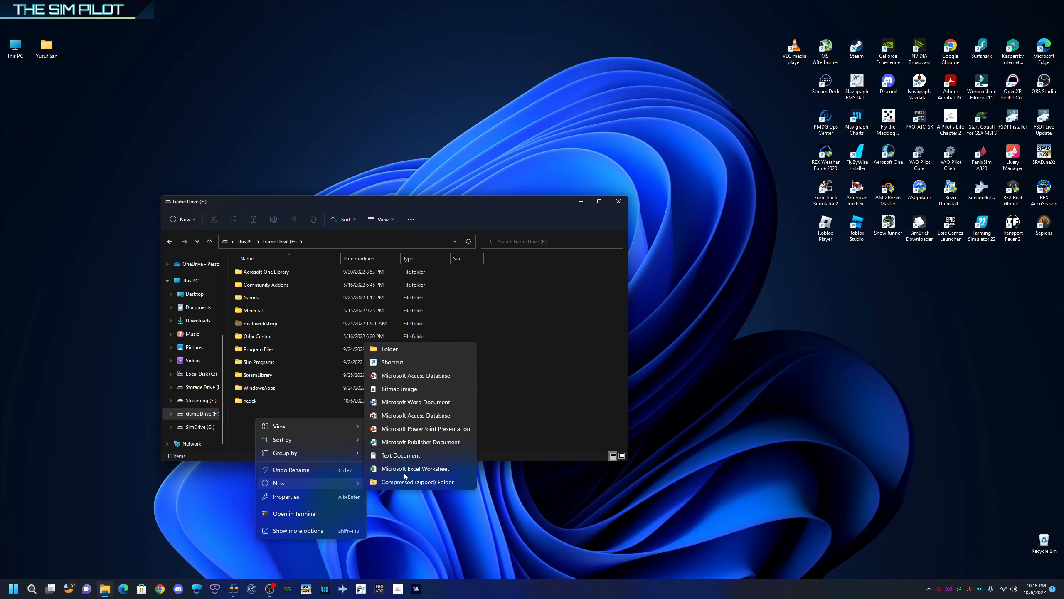
click(417, 348)
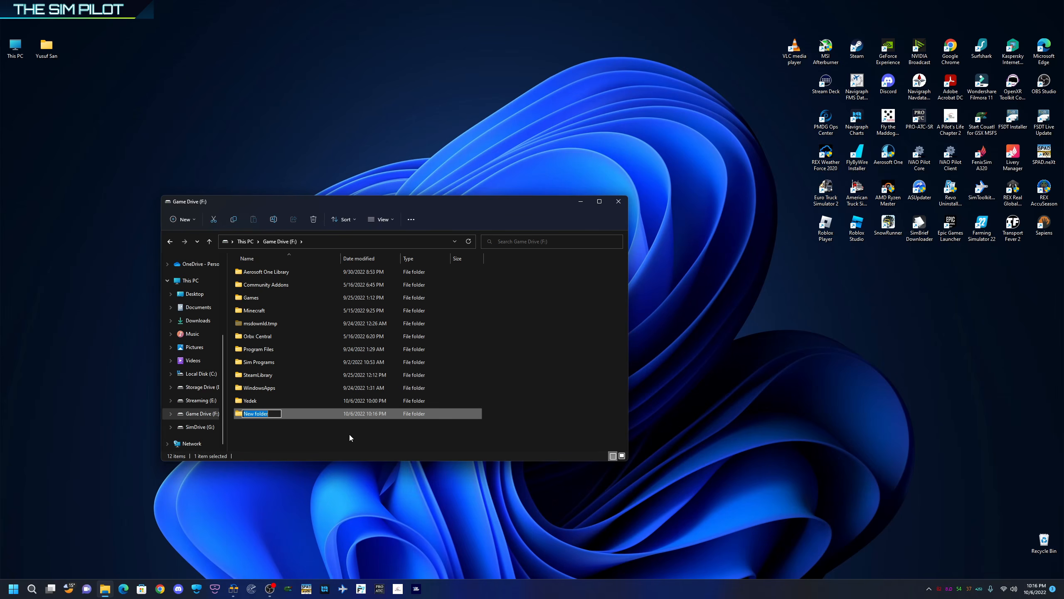
text(Addons)
key(Return)
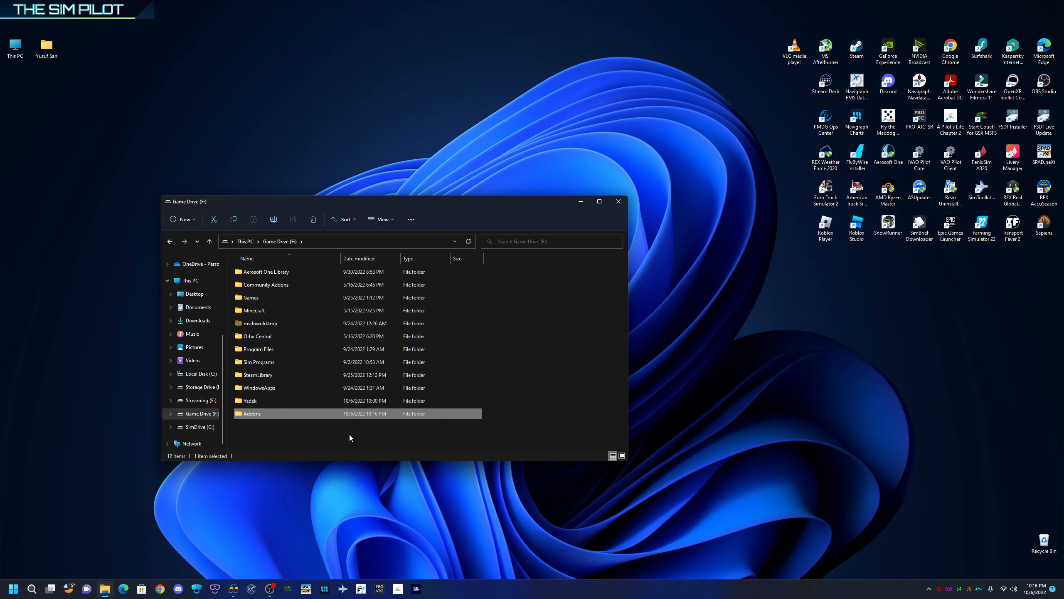
Create a subfolder named Aircraft inside the new Addons folder.
double_click(309, 412)
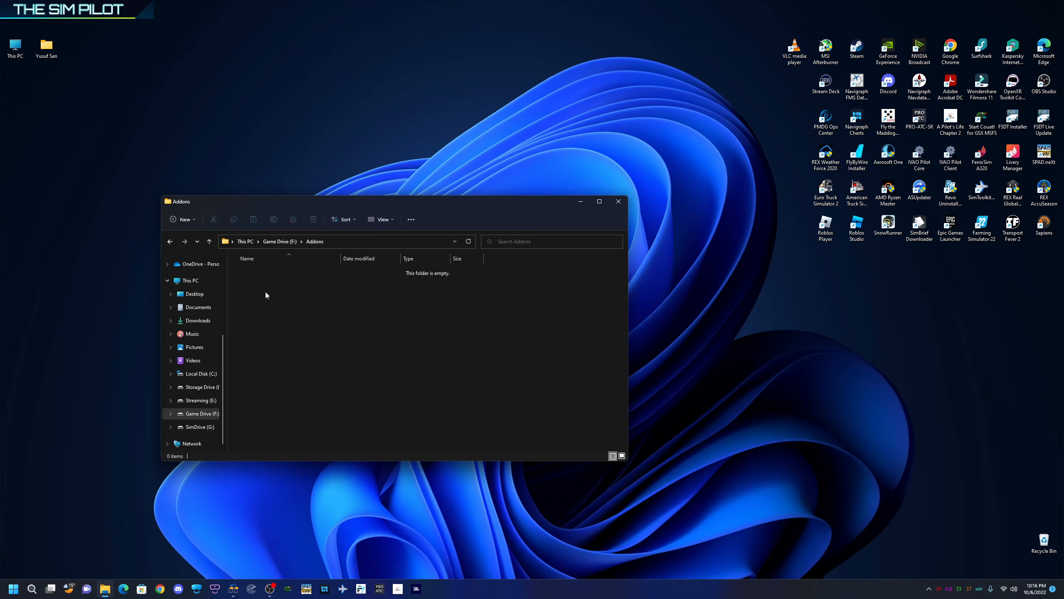
right_click(265, 291)
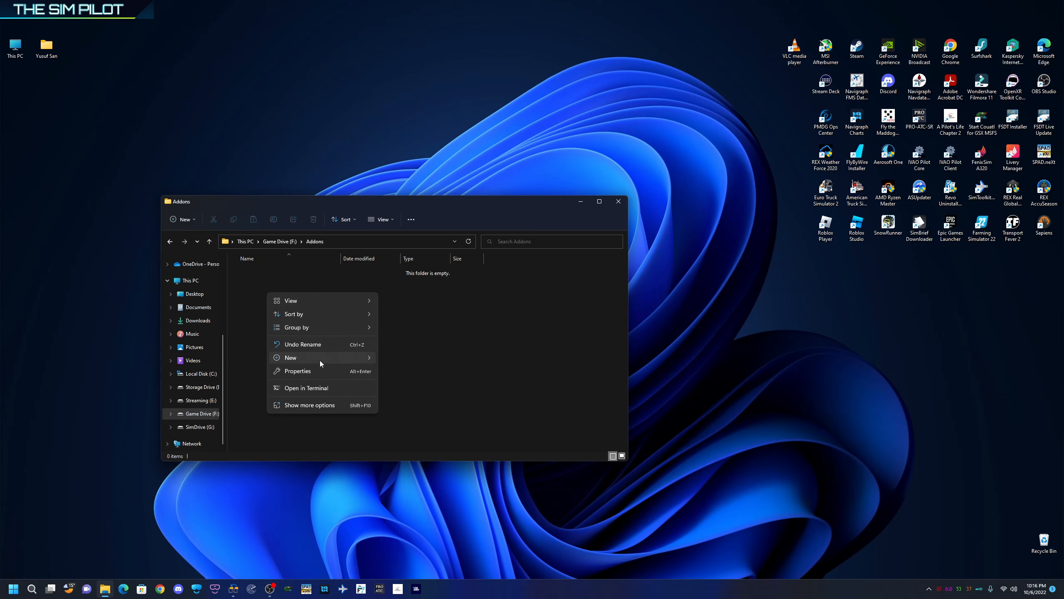
mouse_move(320, 360)
click(402, 360)
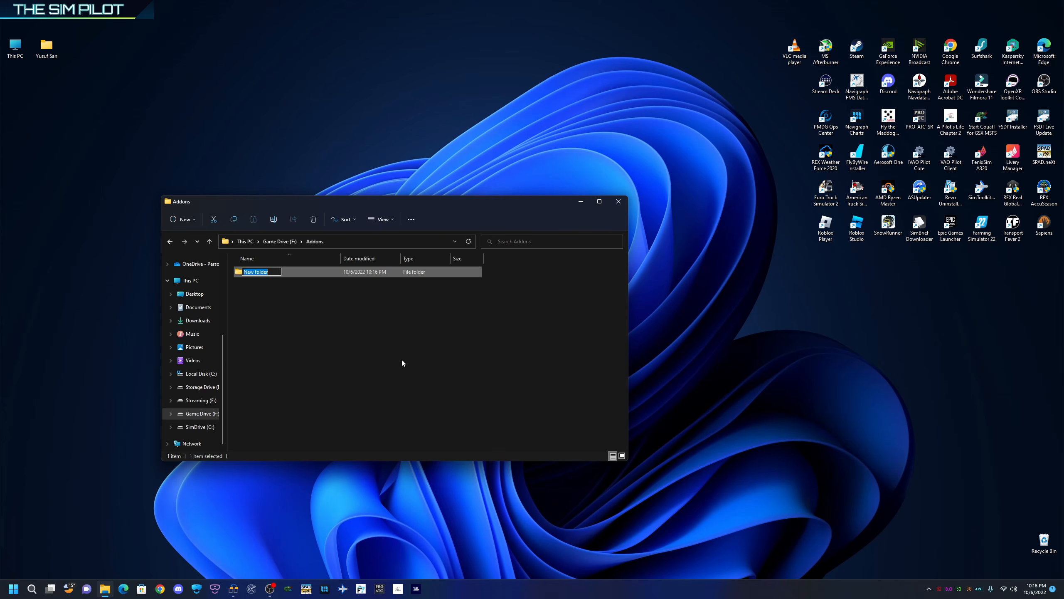
text(Aircraft)
key(Return)
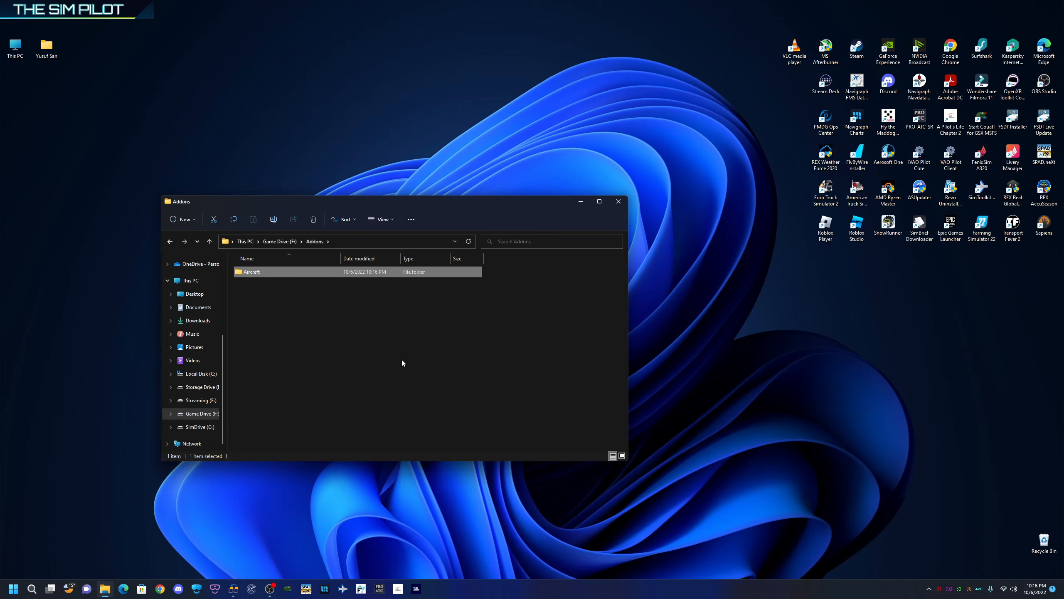
Add a second subfolder named Scenery inside the Addons folder.
right_click(402, 360)
mouse_move(469, 425)
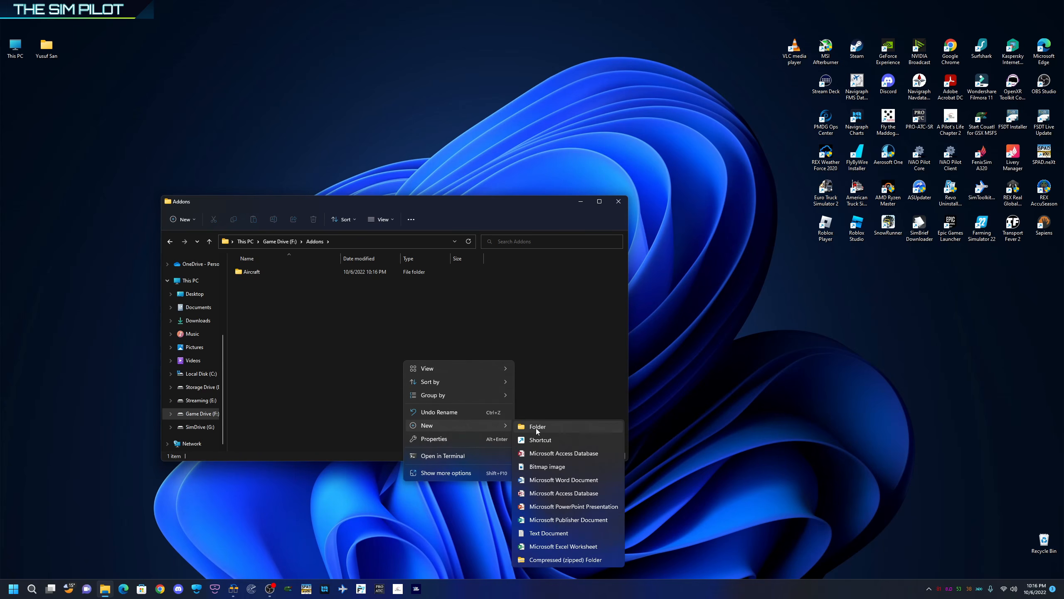
click(530, 428)
text(Sc)
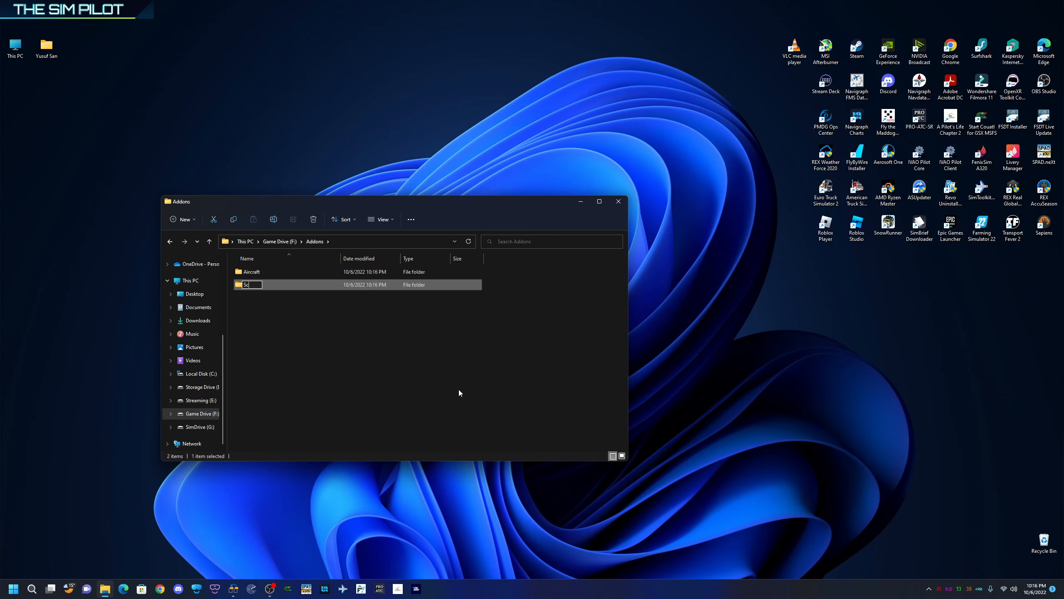
text(enery)
key(Return)
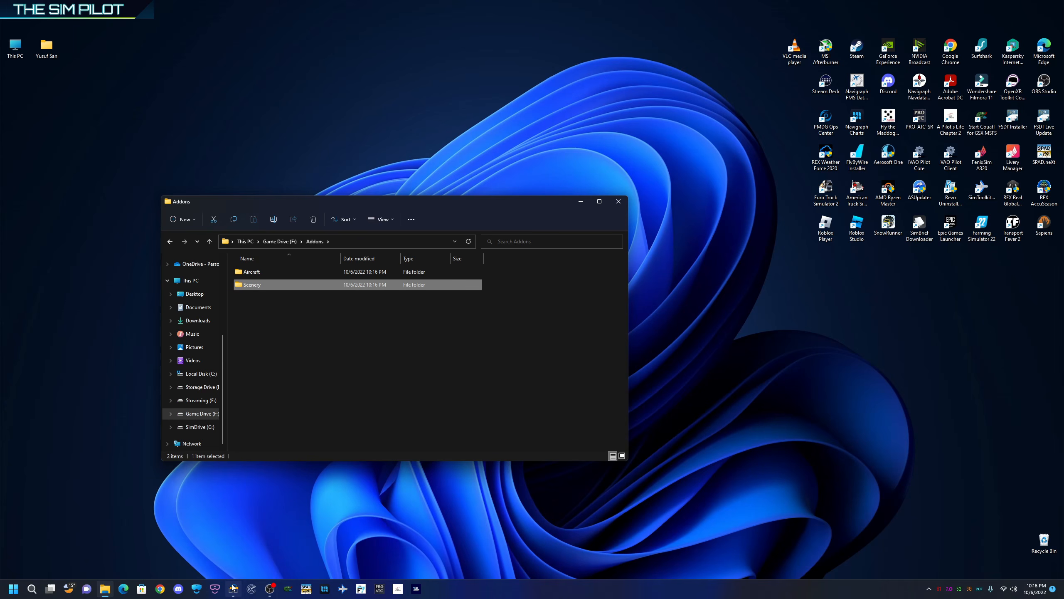
Switch to MSFS Addons Linker and add the Addons folder on Game Drive (F:) to its addons folders in the options.
mouse_move(233, 588)
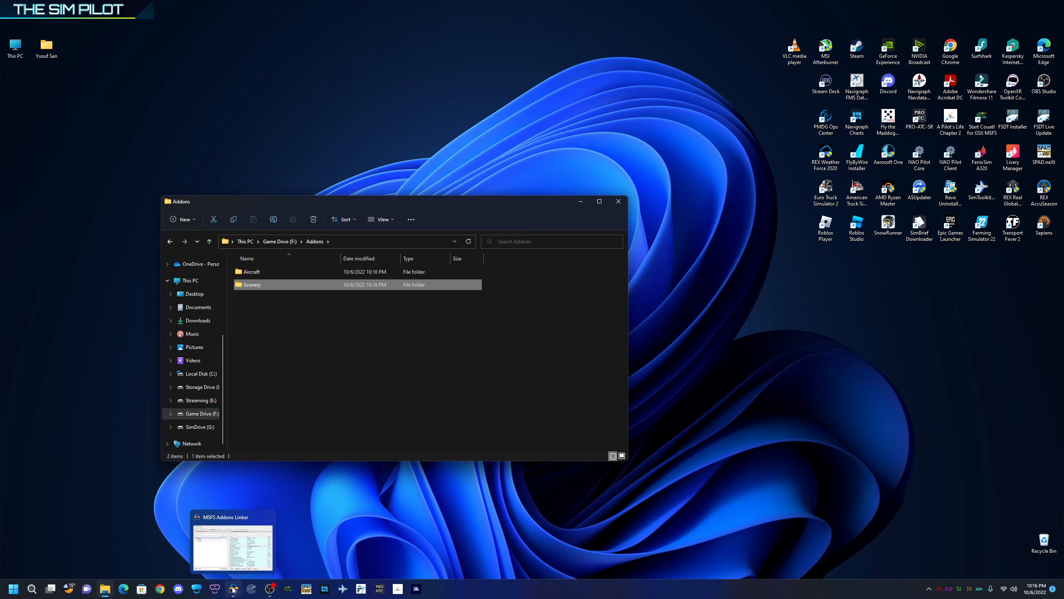
click(233, 588)
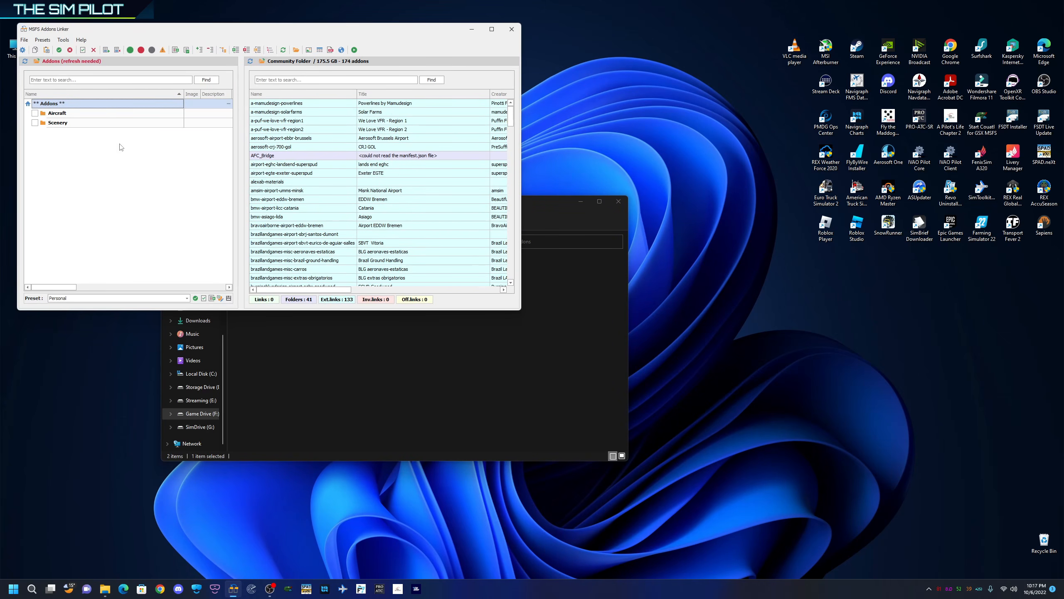
click(64, 40)
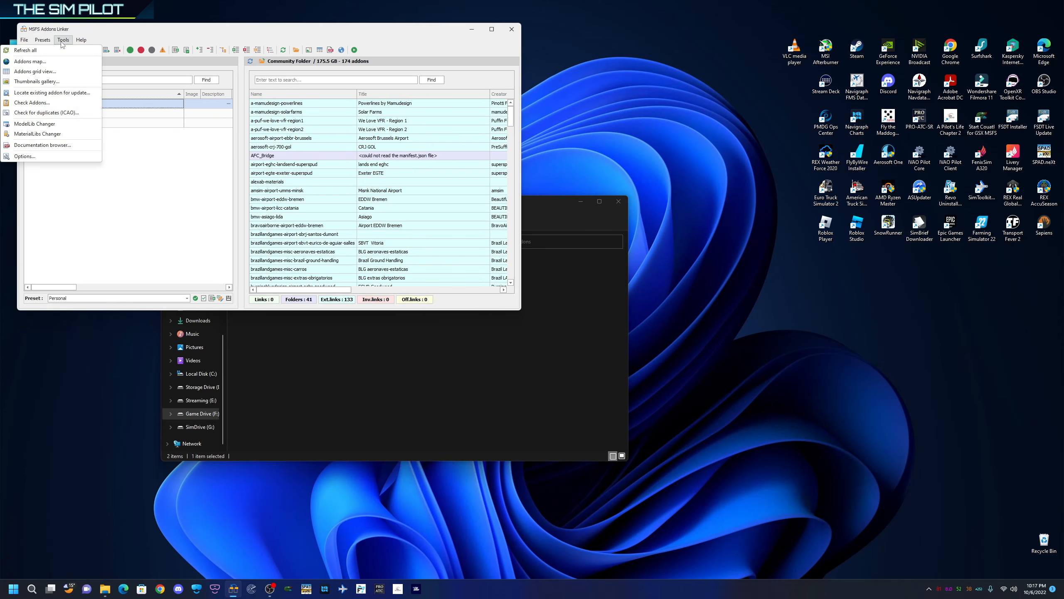
click(45, 155)
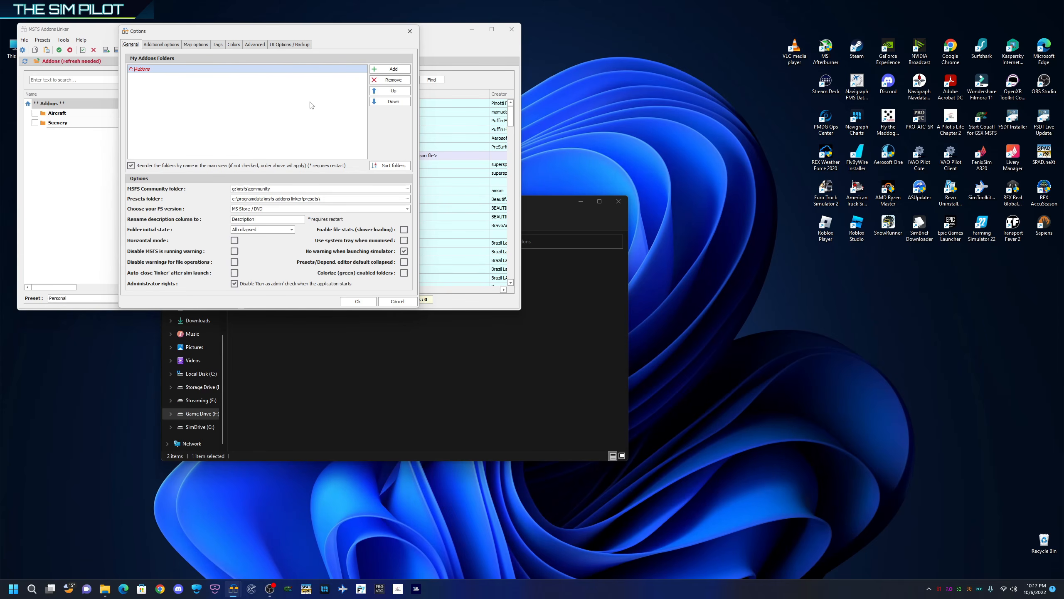
click(393, 70)
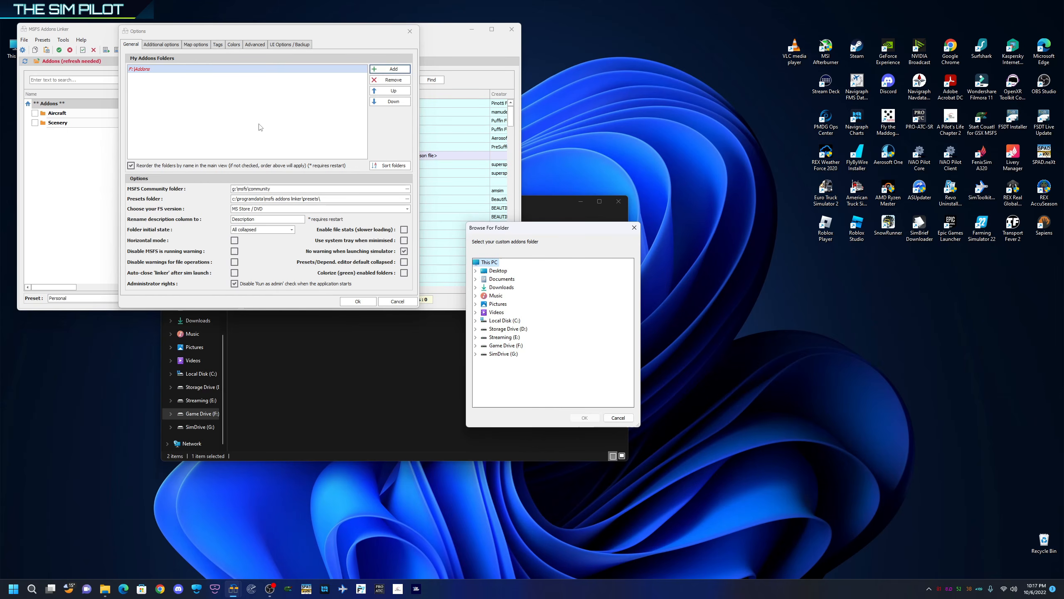
click(476, 346)
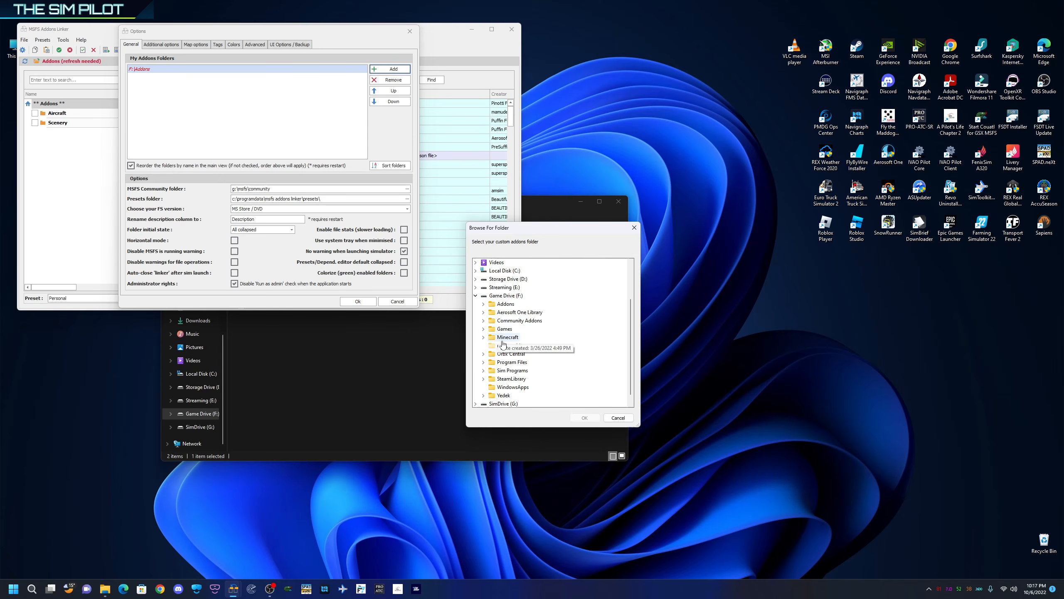
double_click(506, 304)
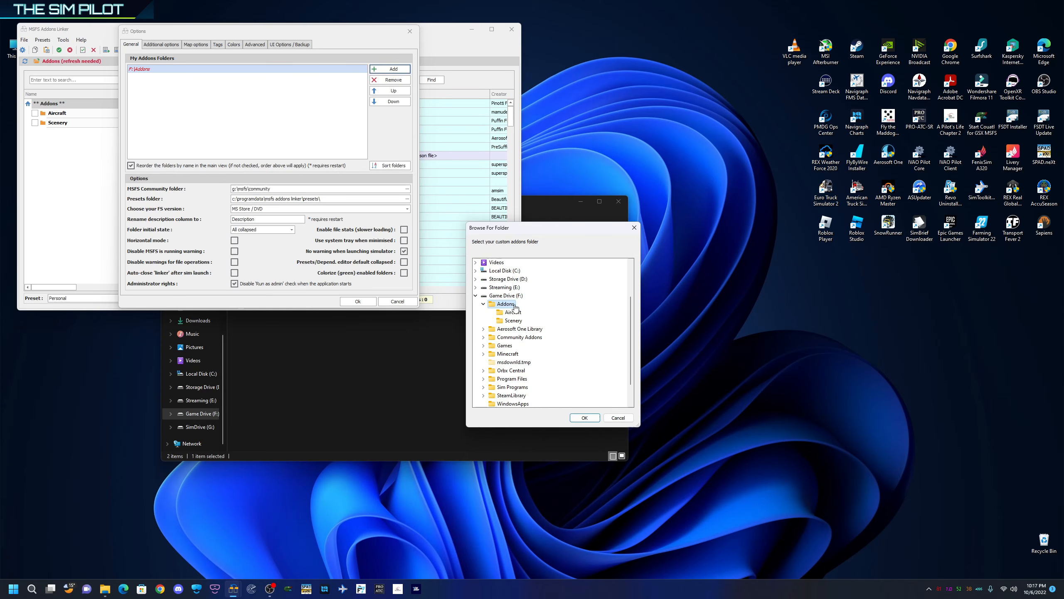
click(585, 417)
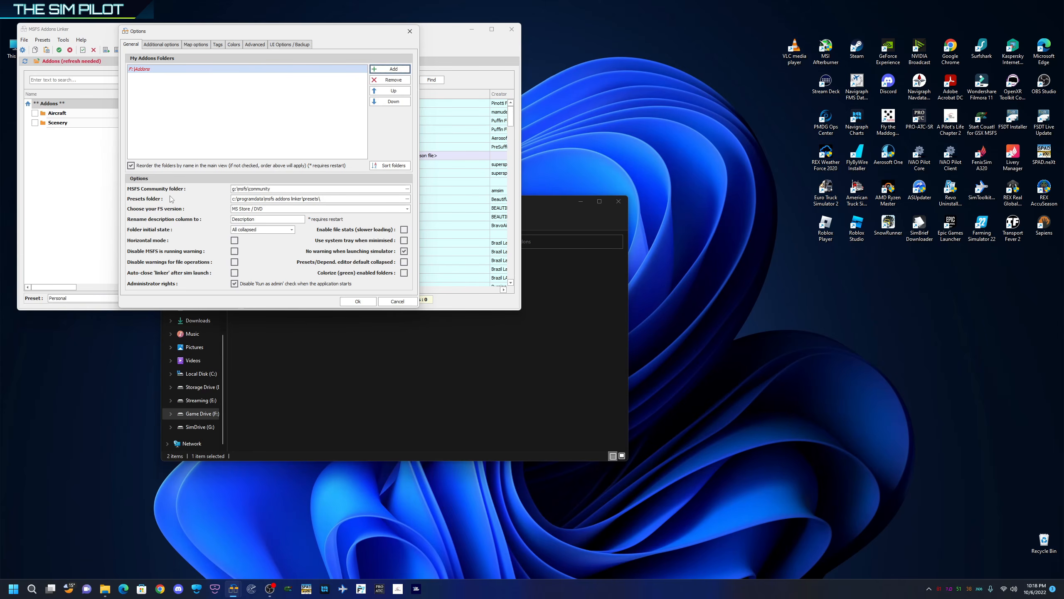
Set the FS version to MS Store / DVD, save the options, and refresh the addon lists.
click(286, 209)
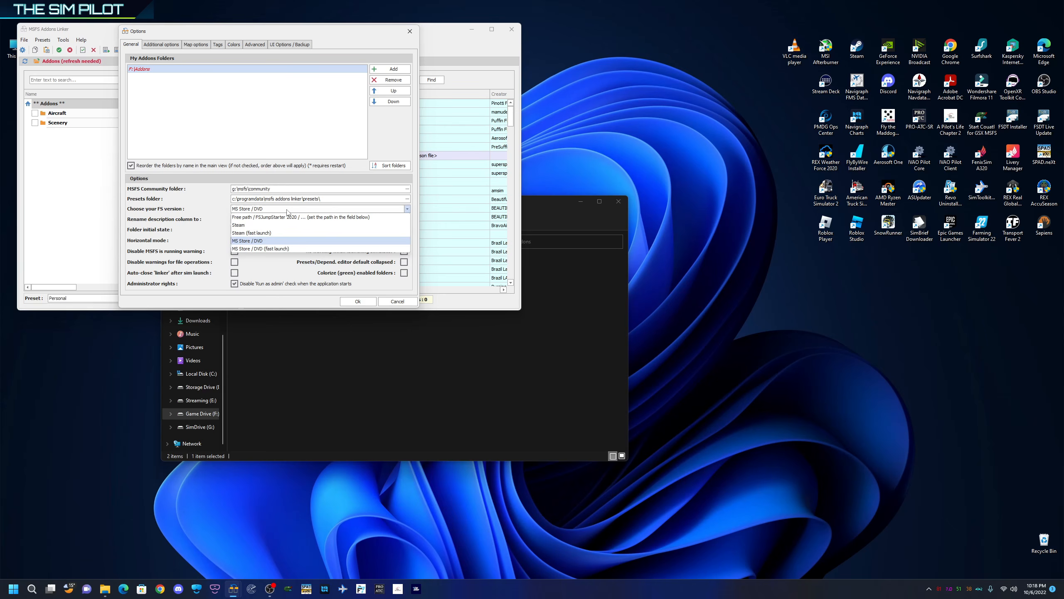
click(264, 241)
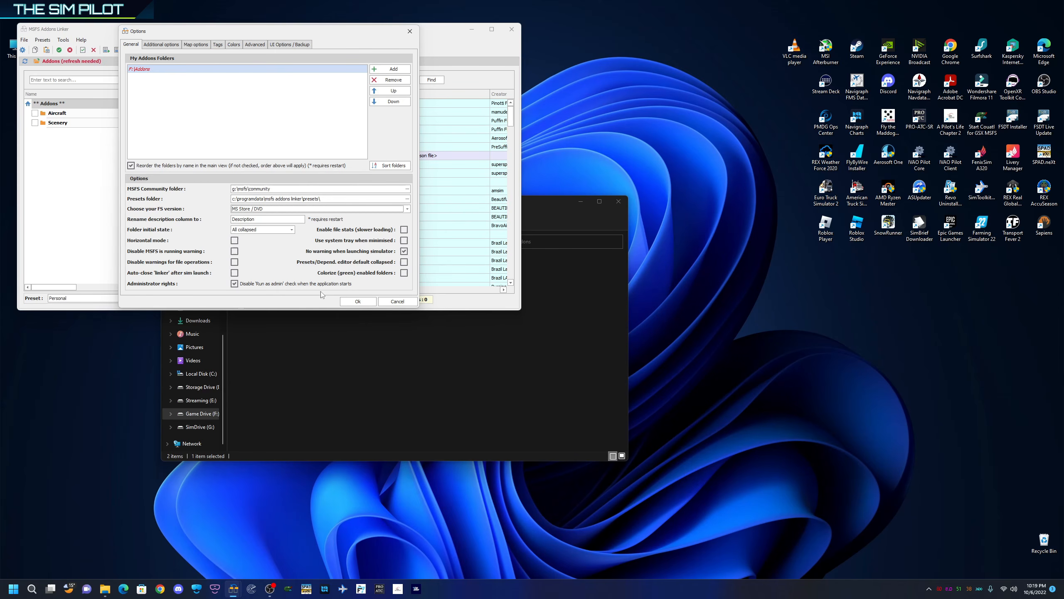
click(358, 302)
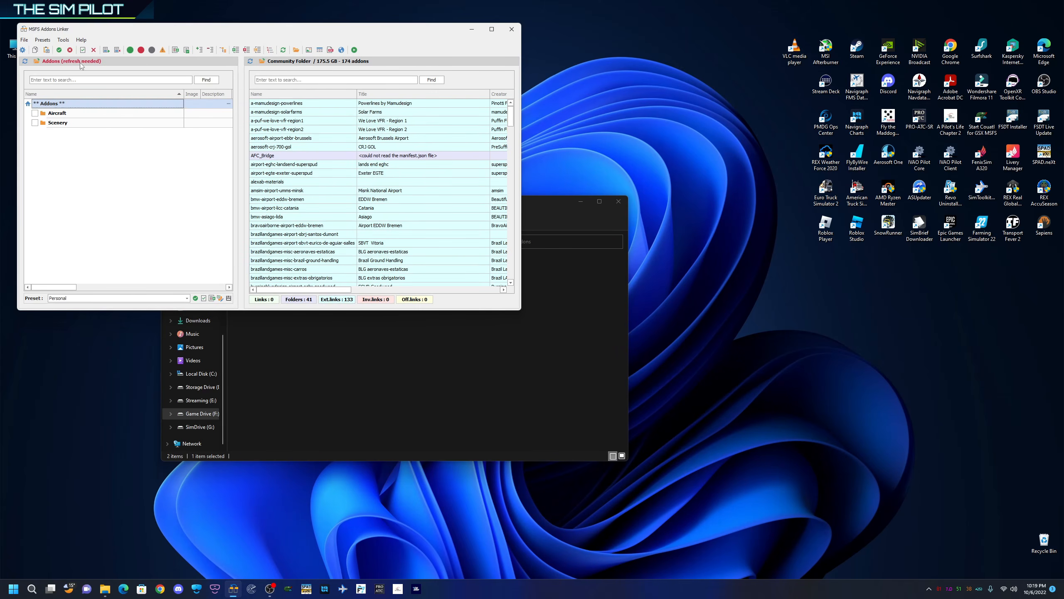
click(284, 50)
Minimize File Explorer, launch the FlyByWire Installer and set its install directory to F:\Addons in the download settings.
click(578, 204)
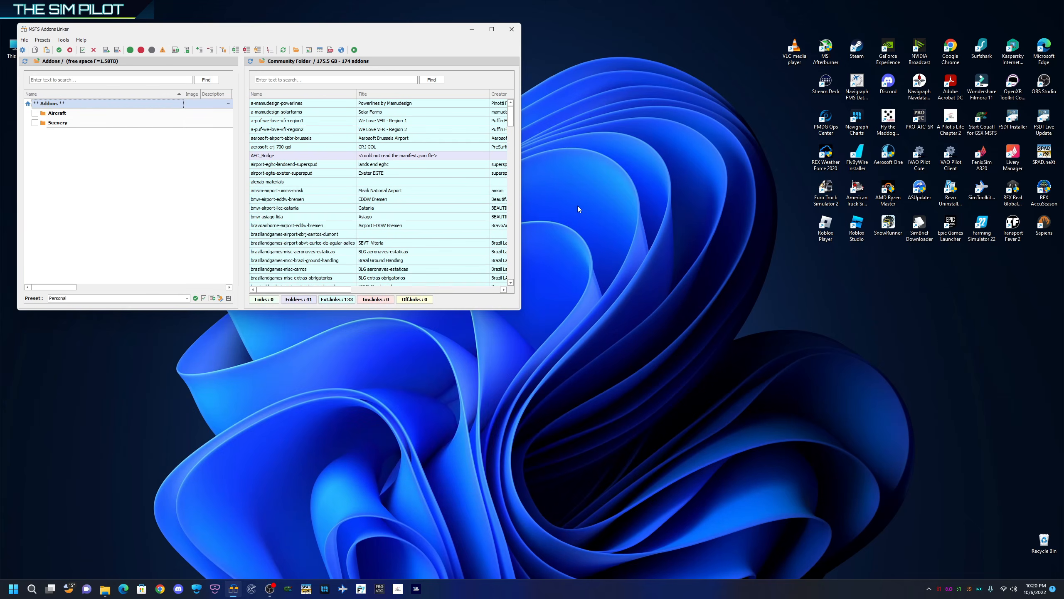
double_click(857, 155)
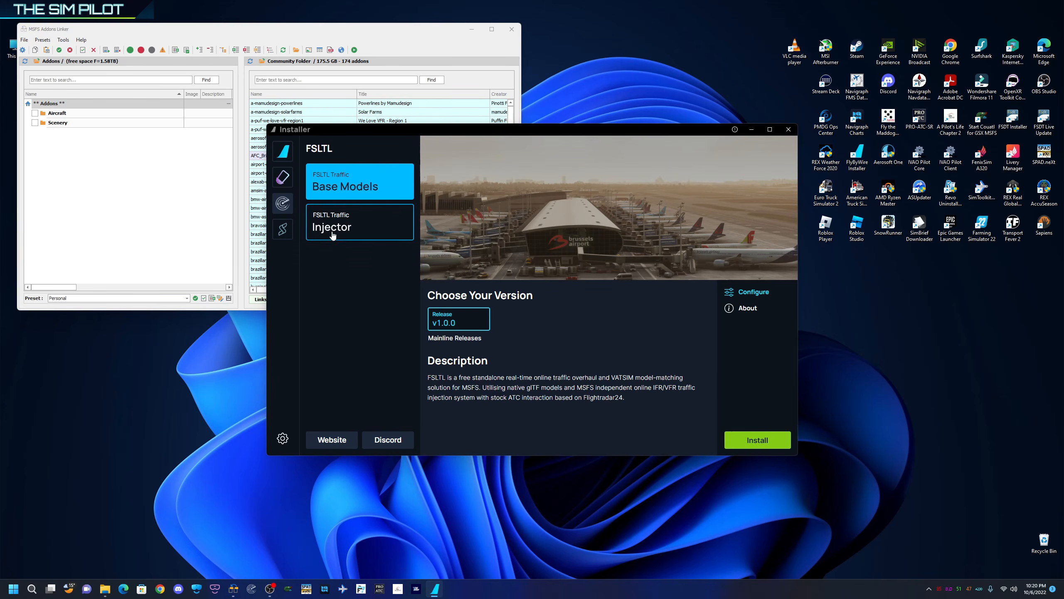
click(282, 440)
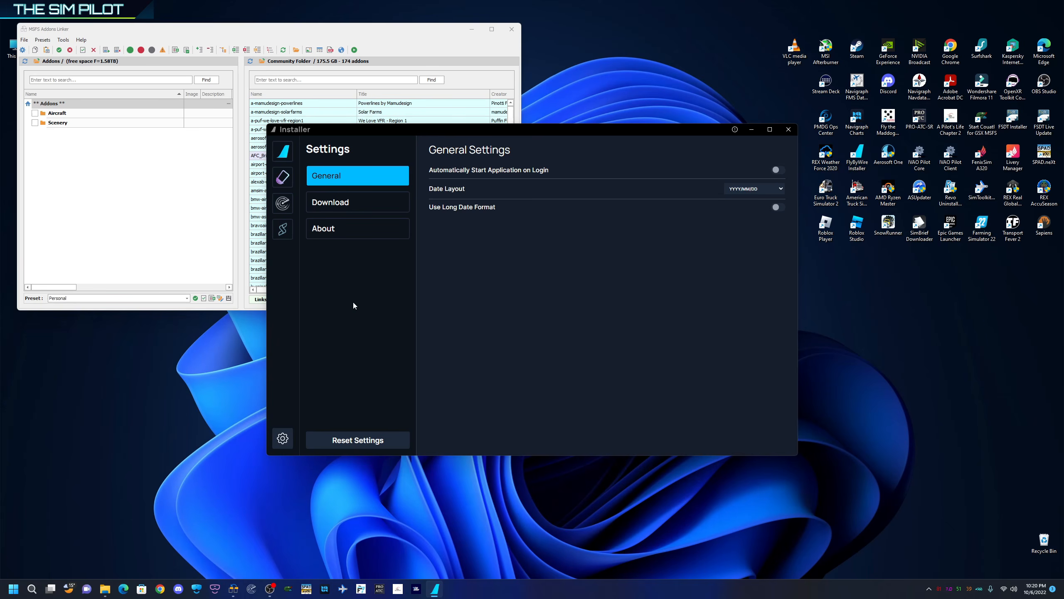
click(352, 204)
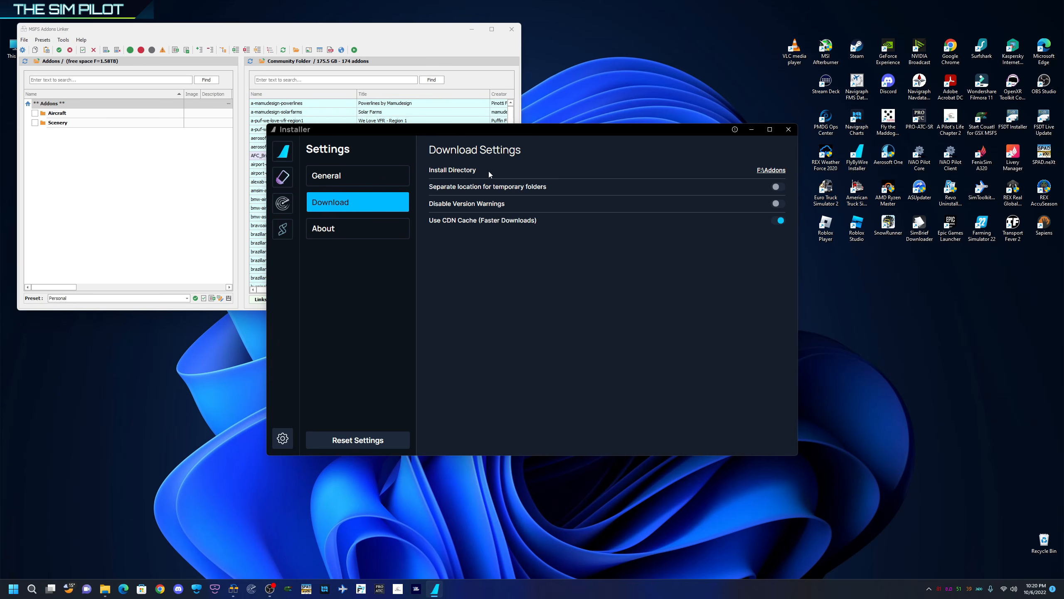
click(770, 170)
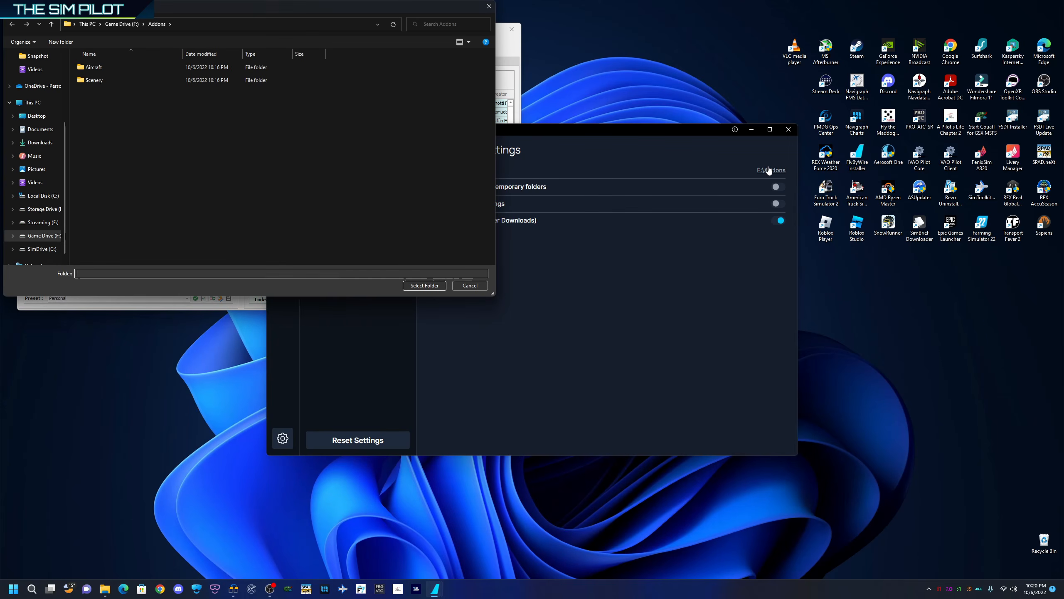
click(121, 24)
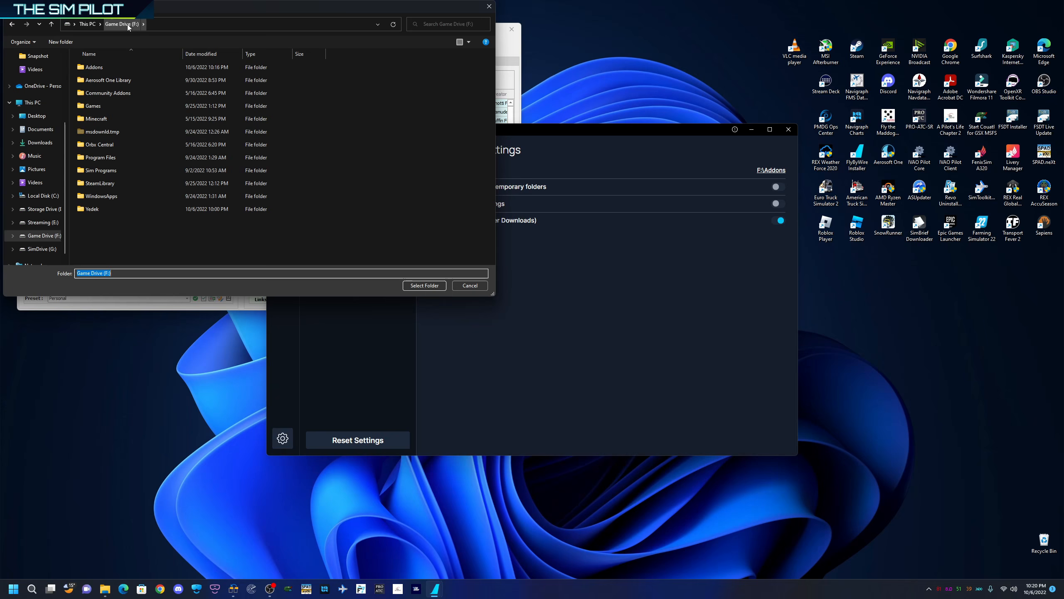
click(97, 67)
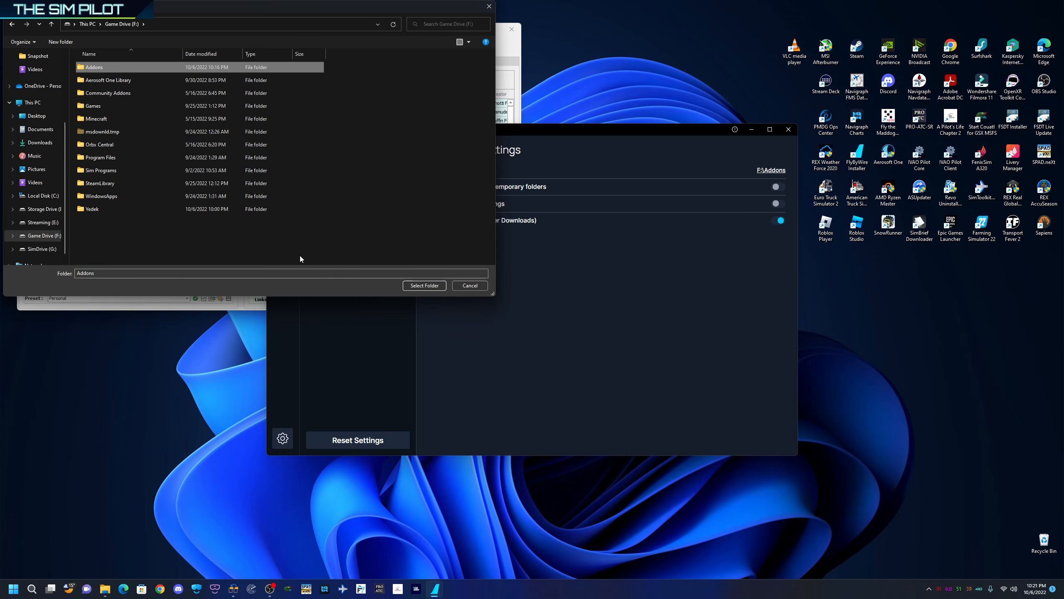
click(424, 286)
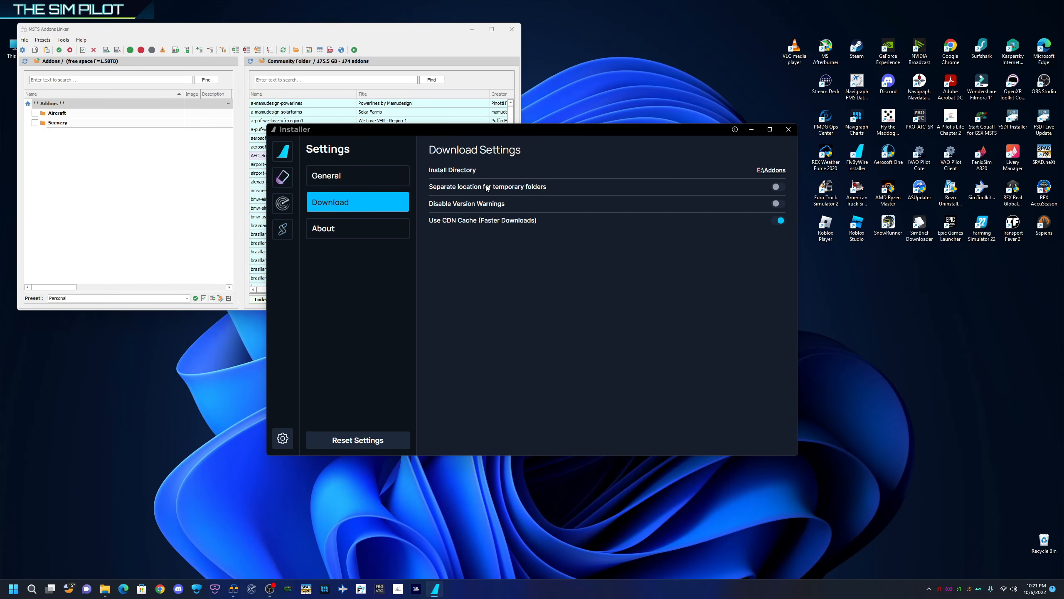
Change the install directory to the Aircraft subfolder, F:\Addons\Aircraft.
click(772, 170)
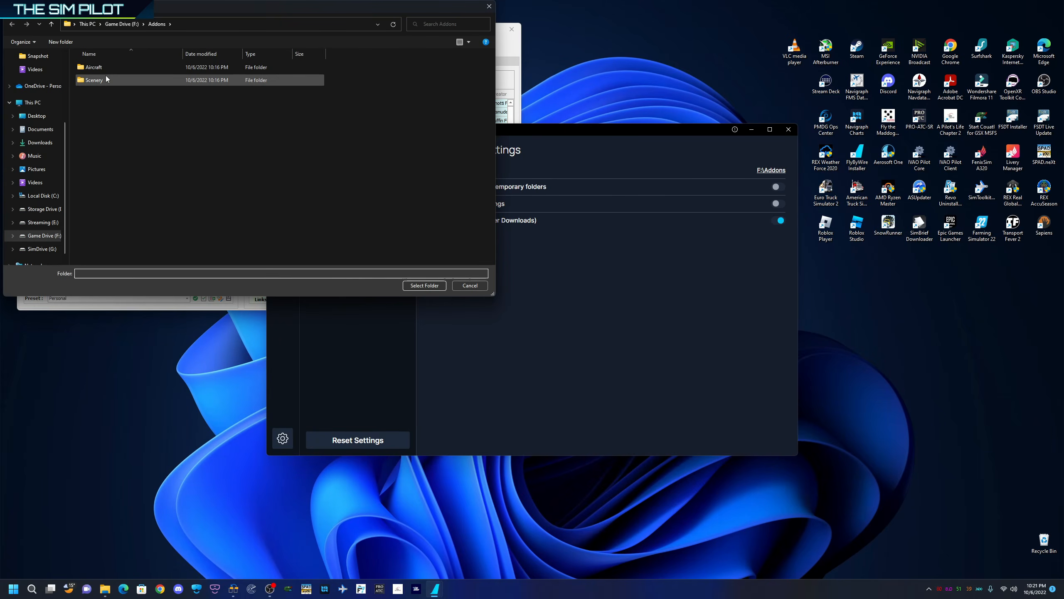
click(93, 71)
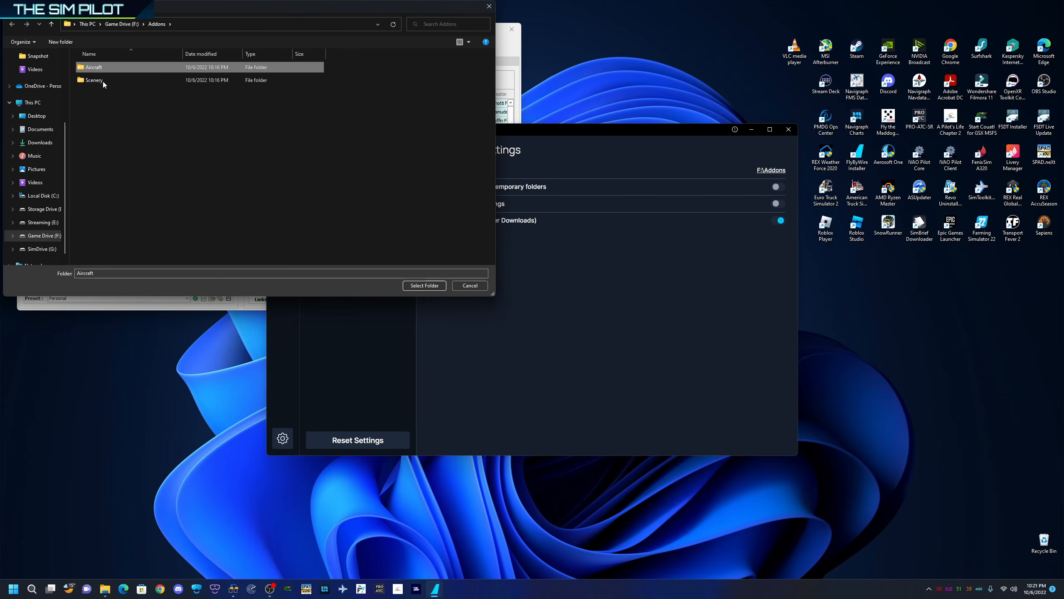
click(423, 286)
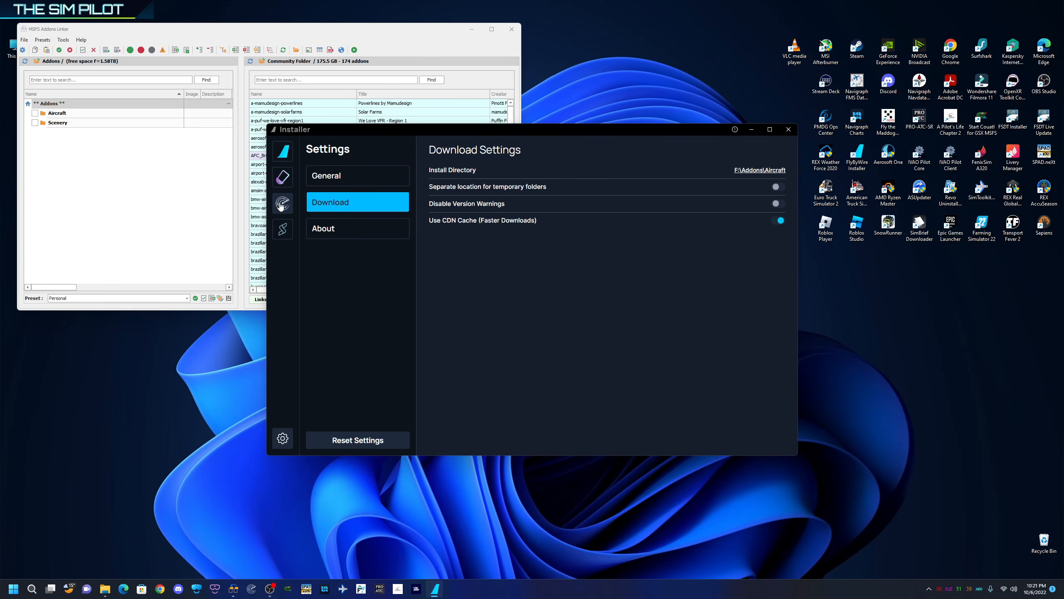
Look through the FlyByWire, Salty and FSLTL offerings, and install the FSLTL Traffic Base Models release v1.0.0.
click(283, 153)
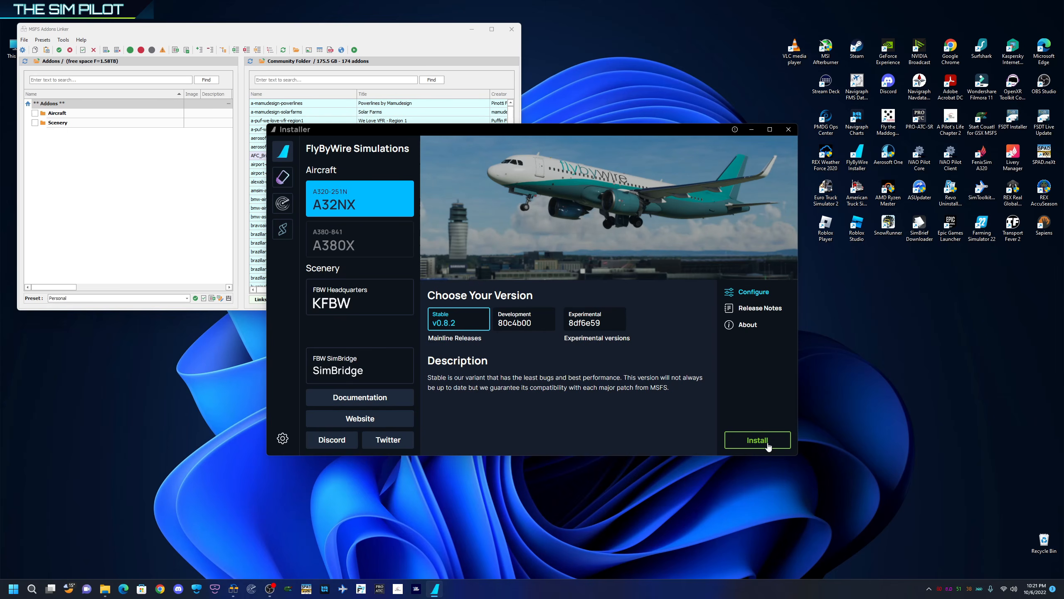
click(281, 178)
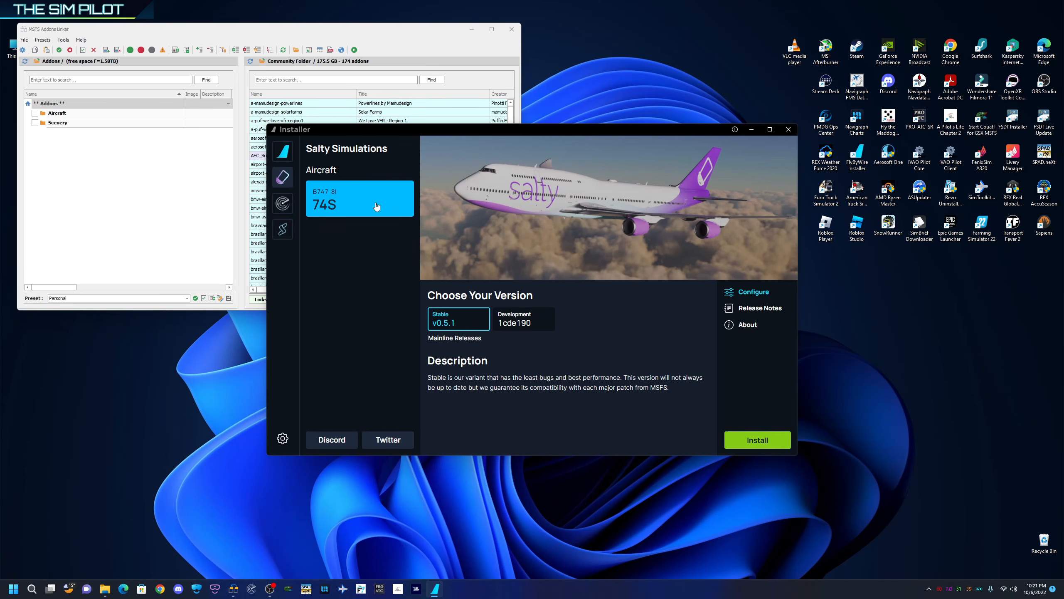
click(282, 204)
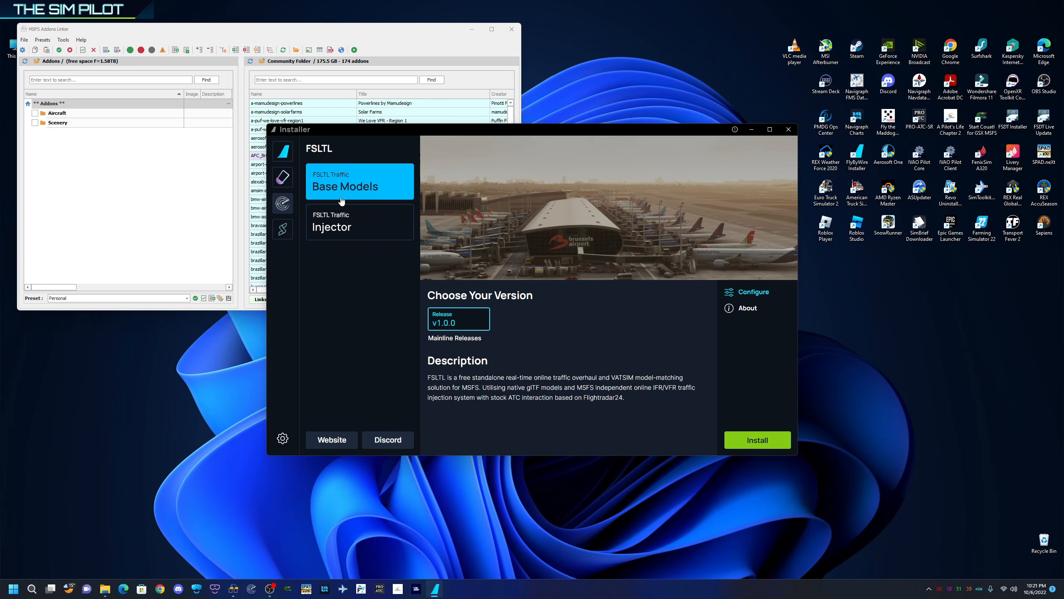
click(282, 152)
click(282, 177)
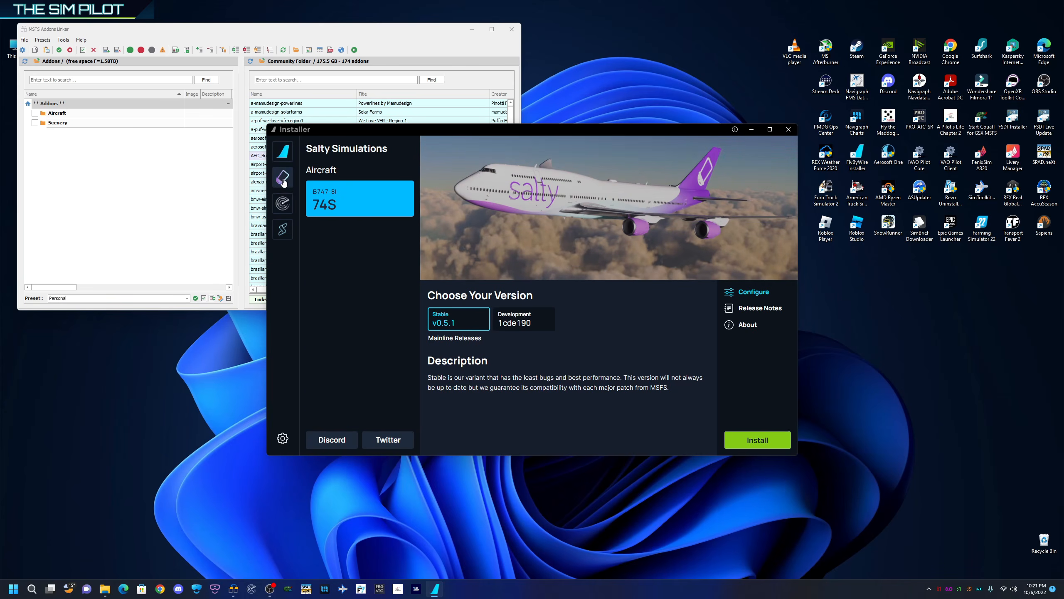
click(287, 206)
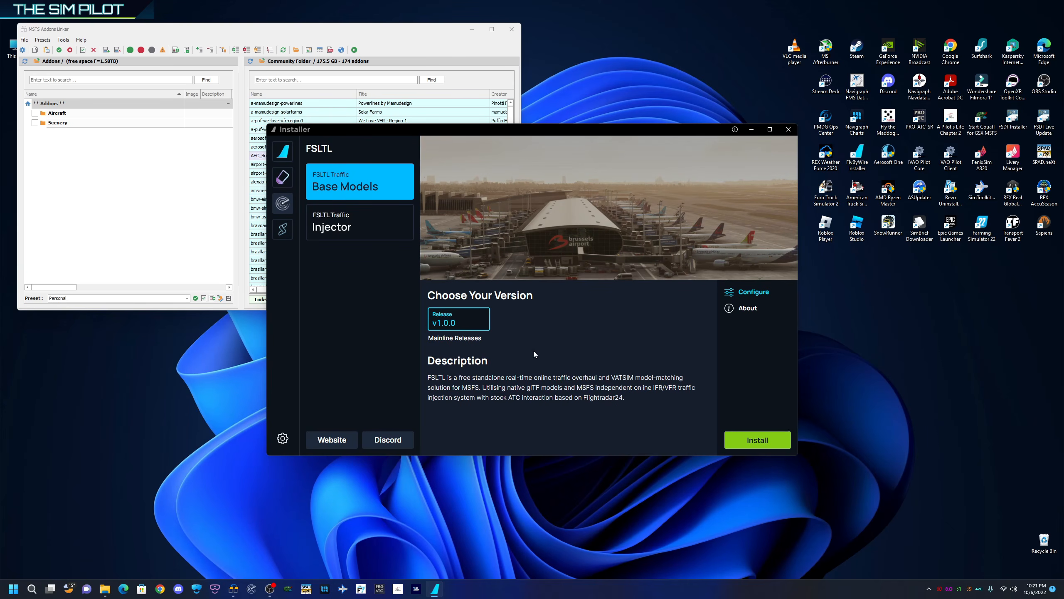
click(754, 443)
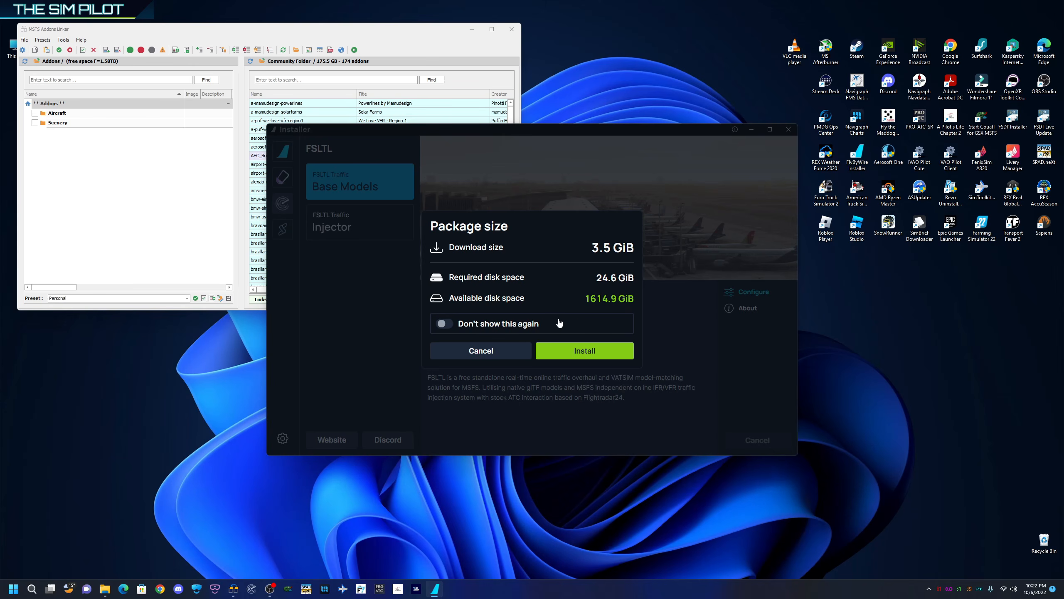
click(583, 354)
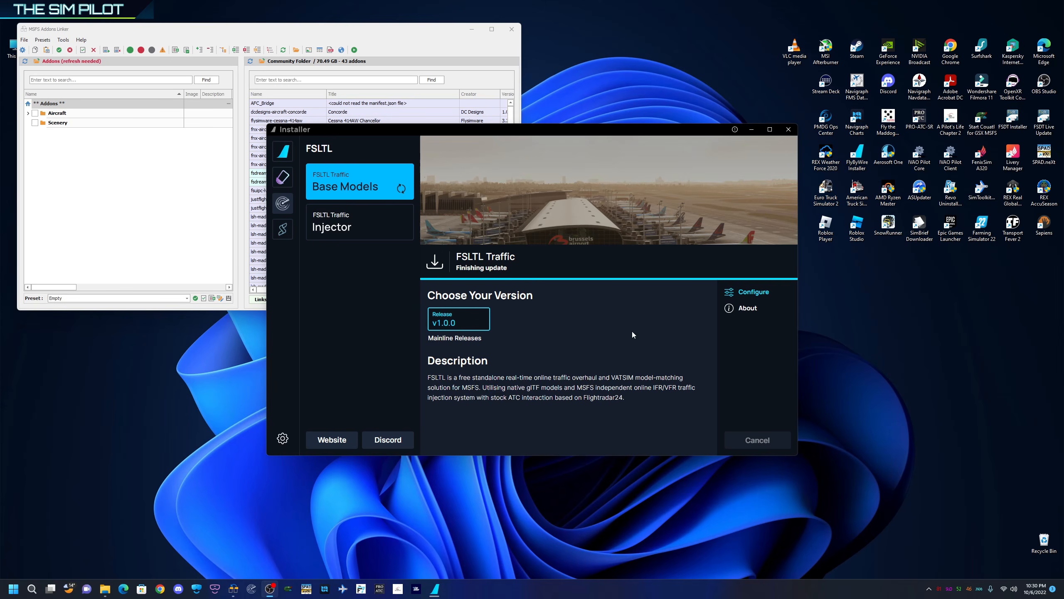
Switch to MSFS Addons Linker, refresh the addon lists once the download completes, and expand the Aircraft folder.
click(283, 50)
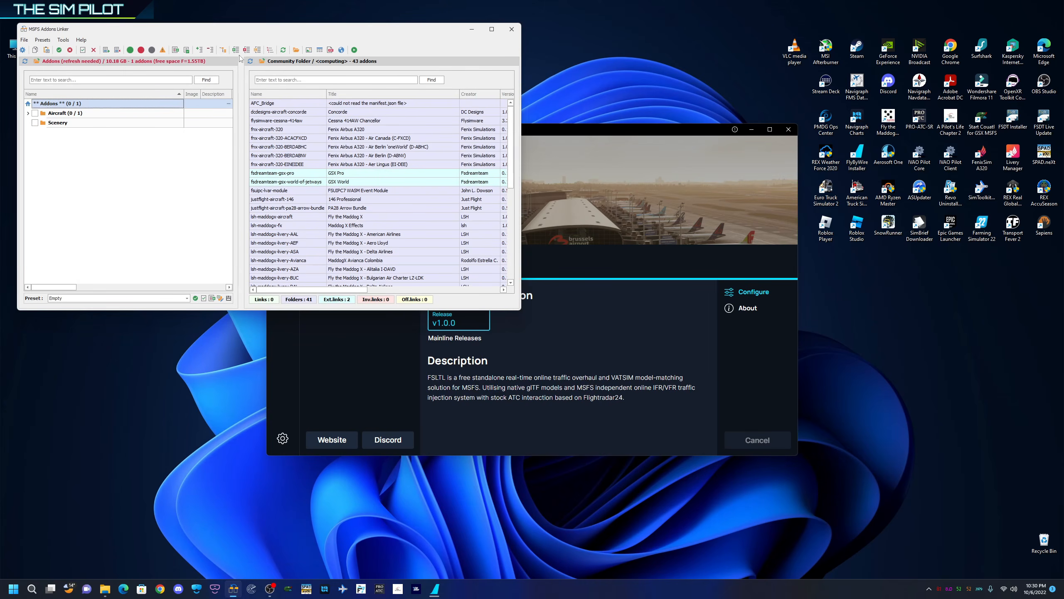
click(284, 50)
click(630, 134)
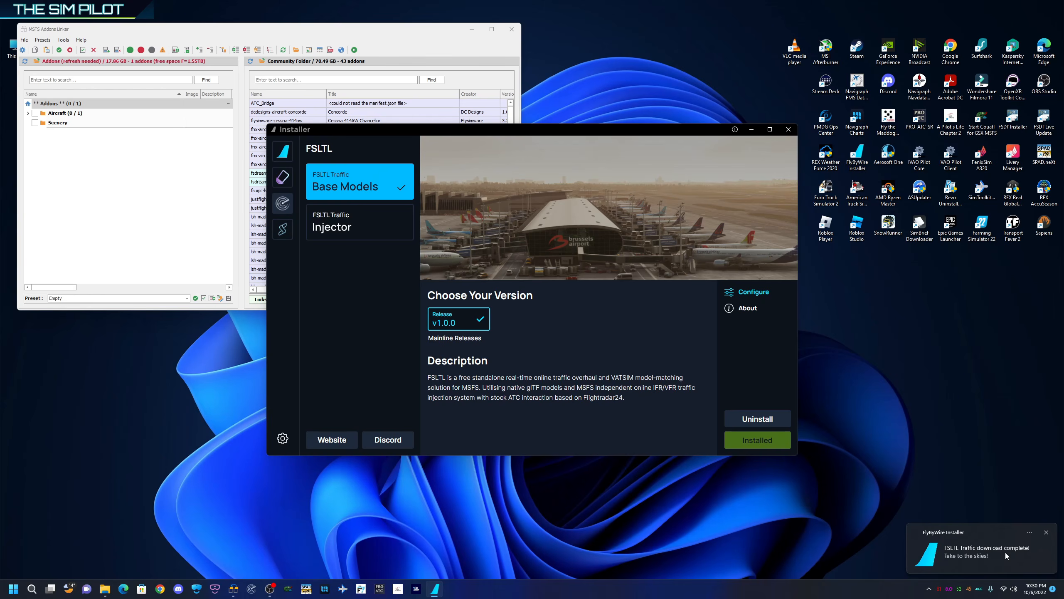
click(282, 50)
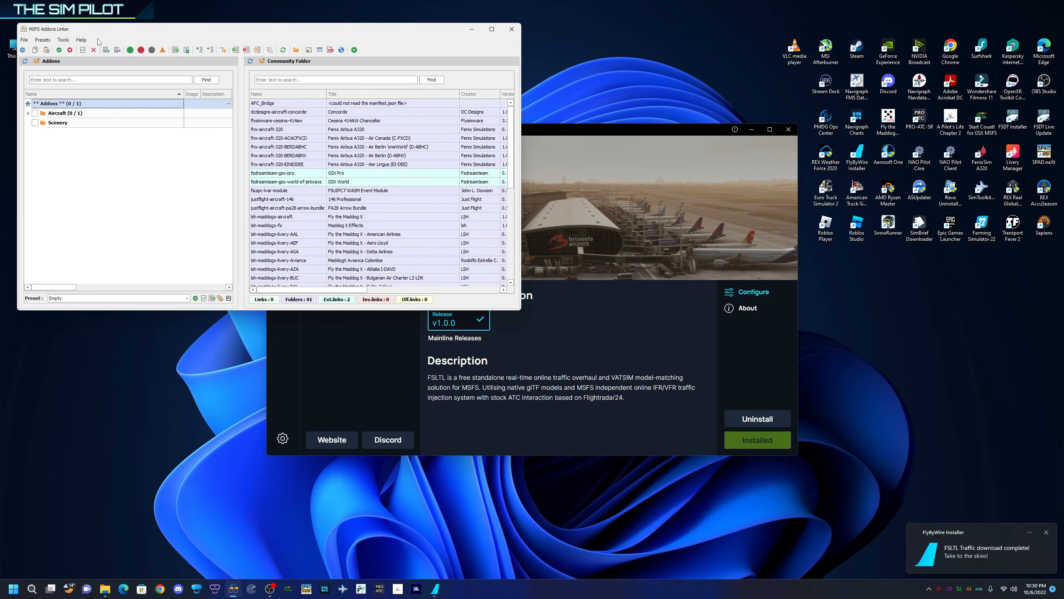
click(28, 113)
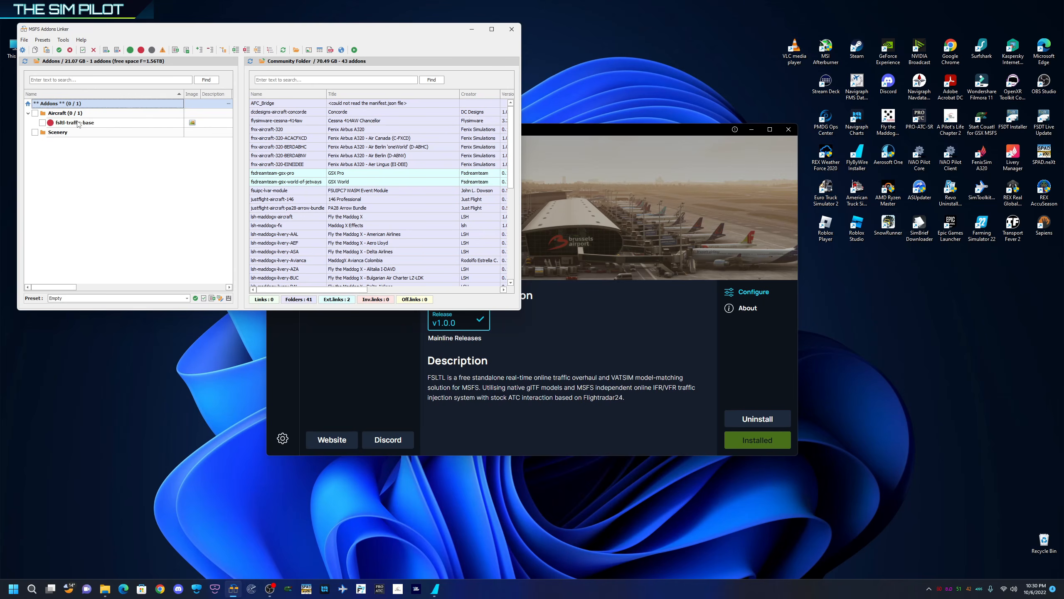
Install the FSLTL Traffic Injector from the FlyByWire Installer, and refresh the addon lists in MSFS Addons Linker.
click(597, 130)
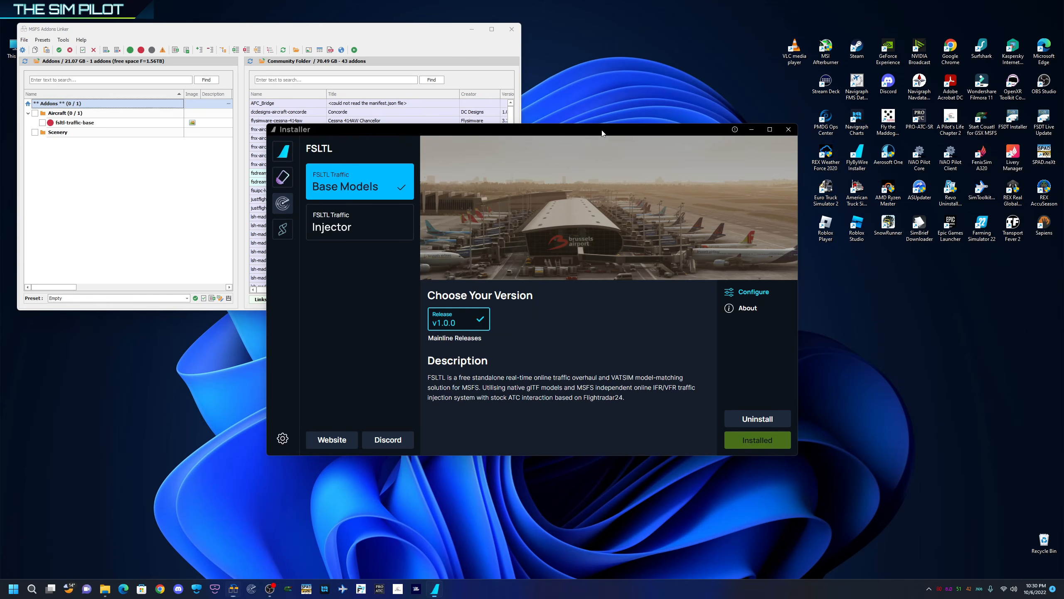
click(356, 222)
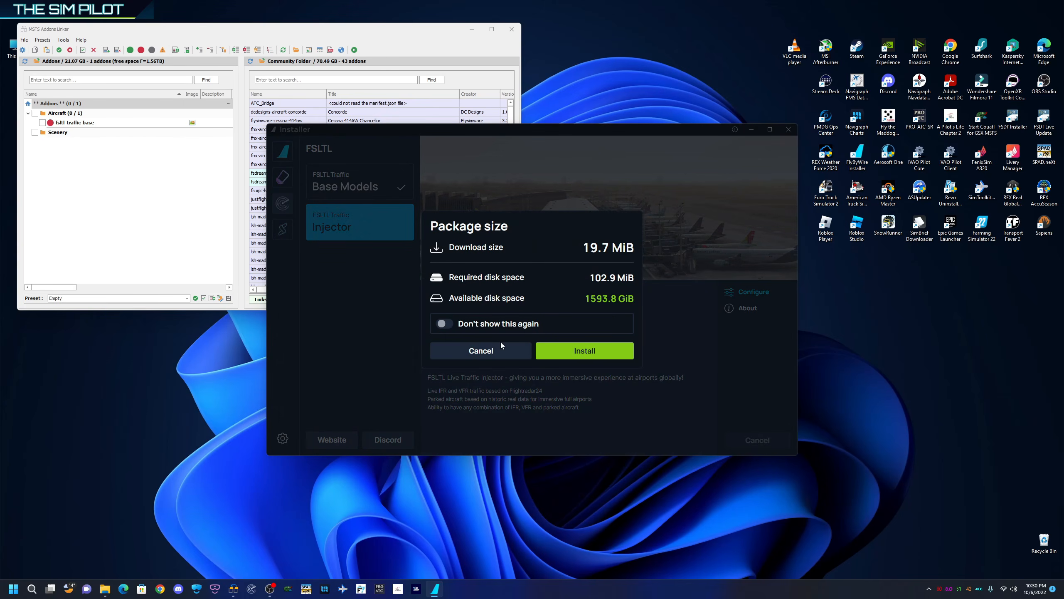
click(594, 351)
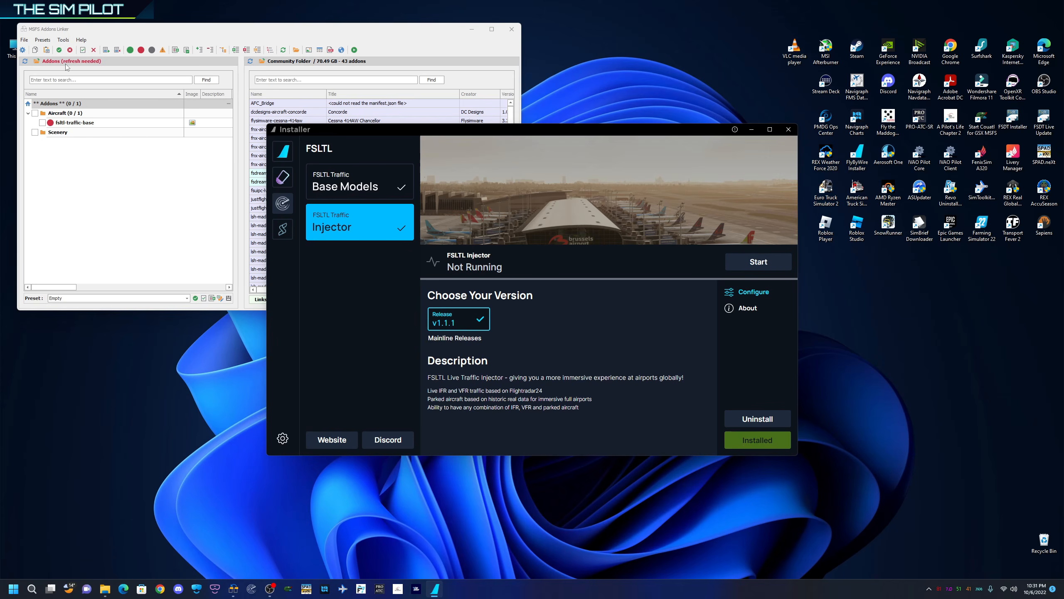
click(283, 50)
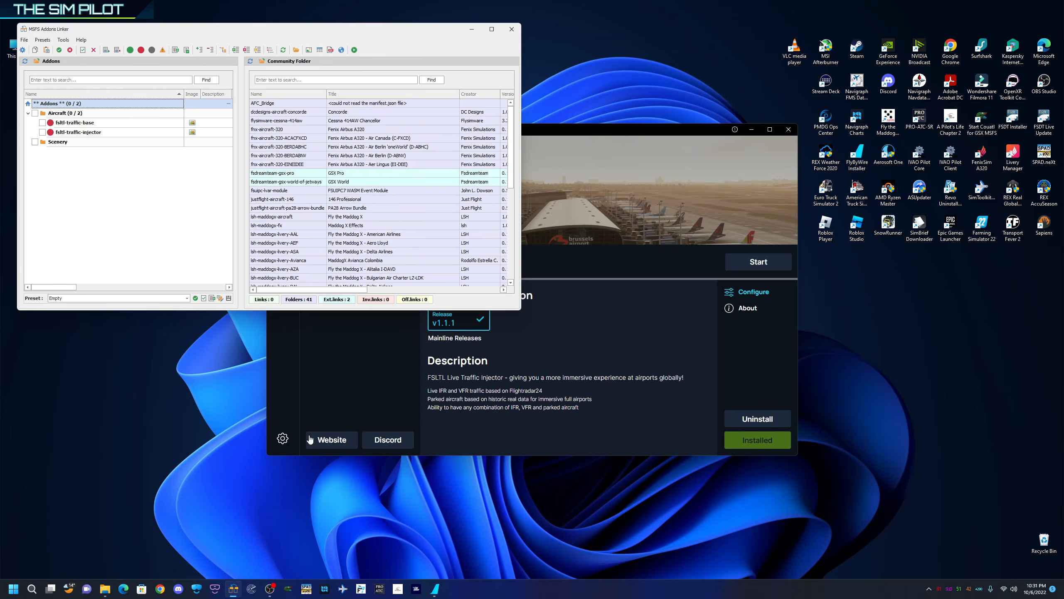
Check the installer's download directory, install the stable A32NX v0.8.2 with its SimBridge dependency, and refresh MSFS Addons Linker.
click(282, 440)
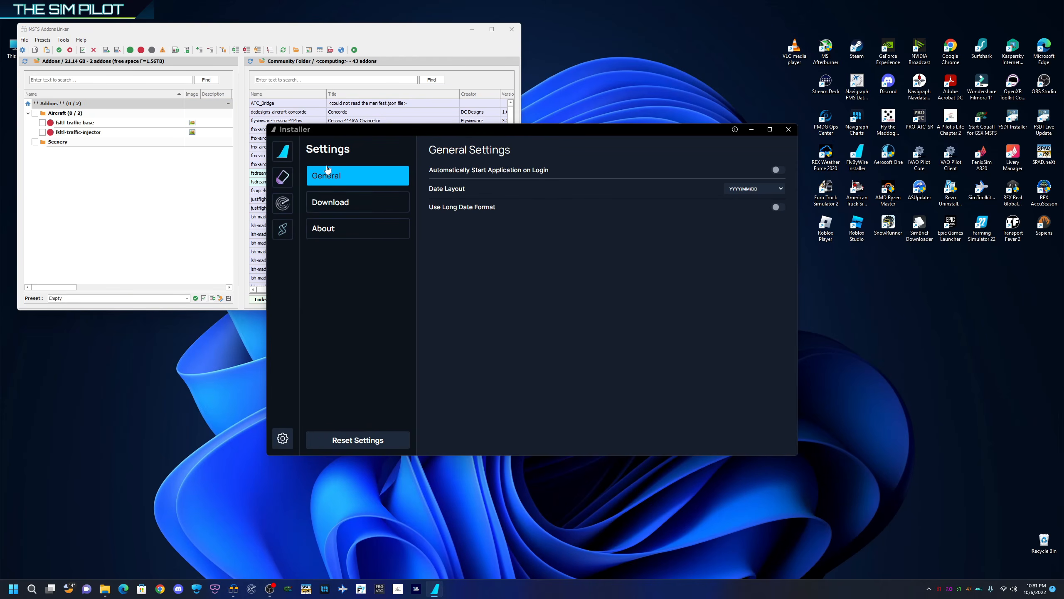
click(334, 208)
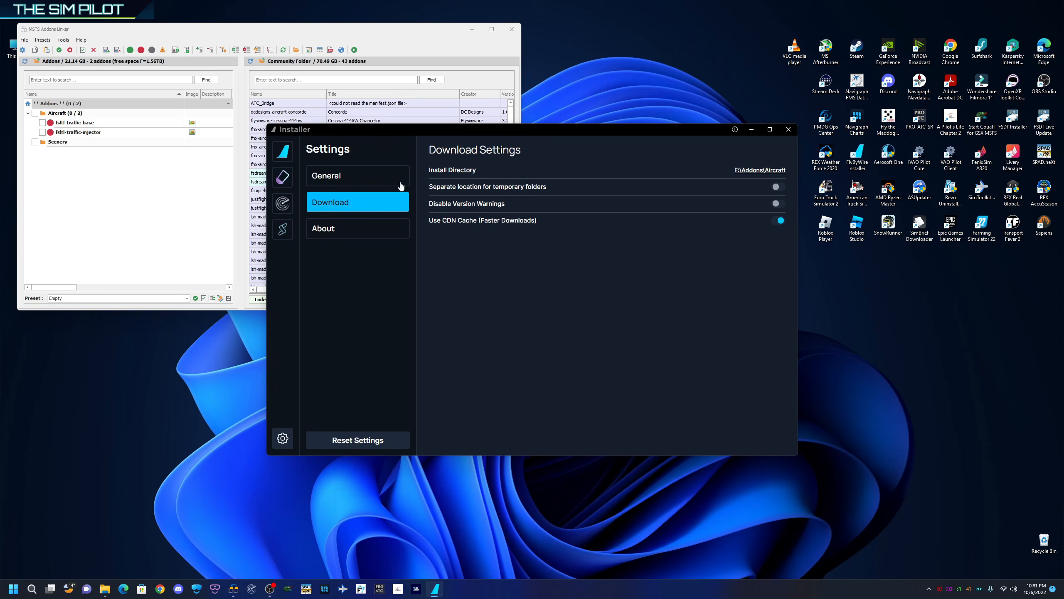
click(283, 151)
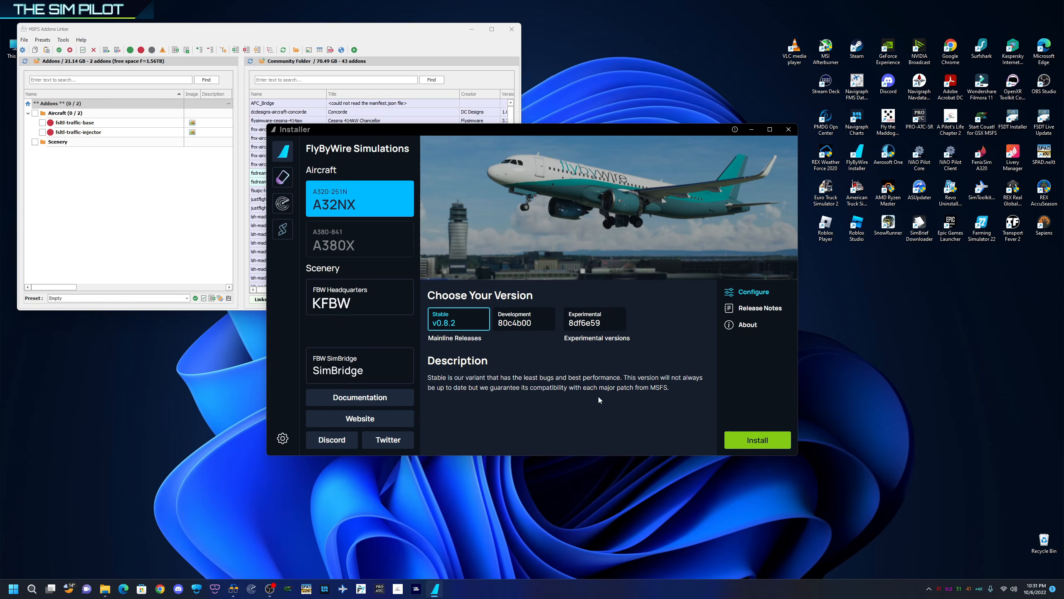
click(763, 441)
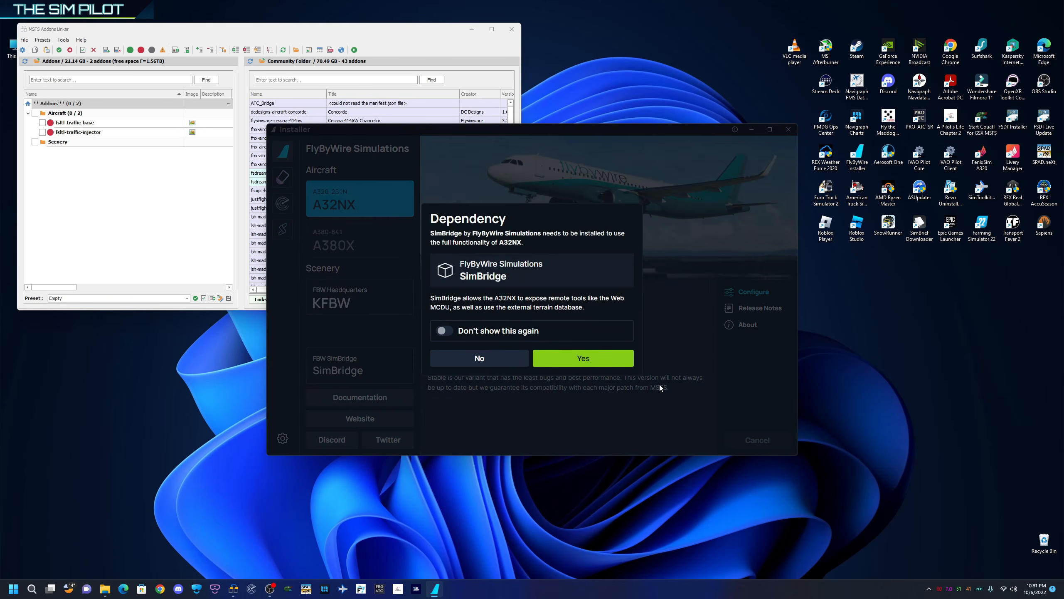
click(581, 352)
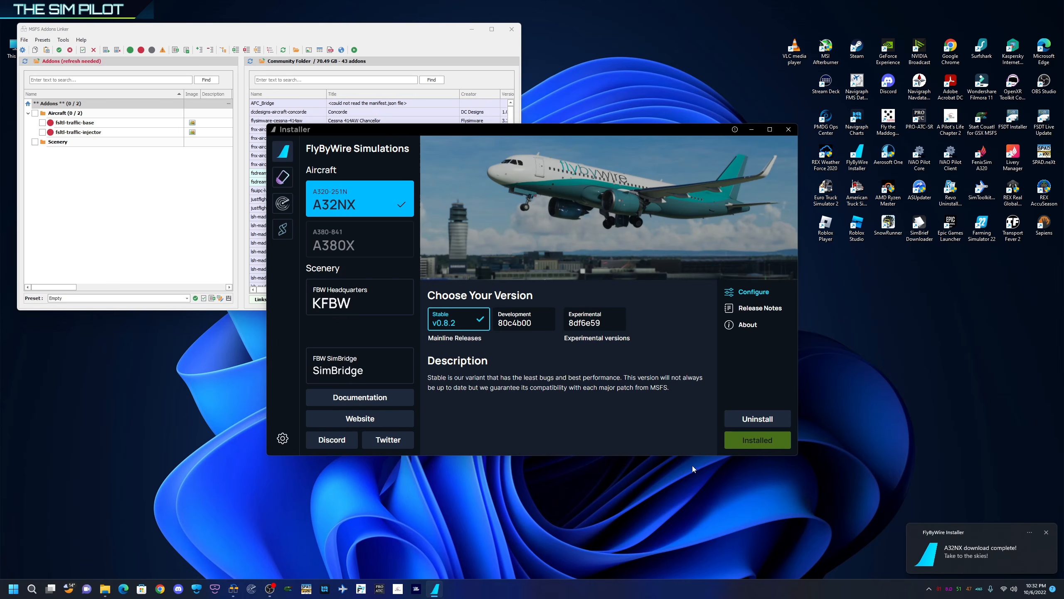
click(96, 170)
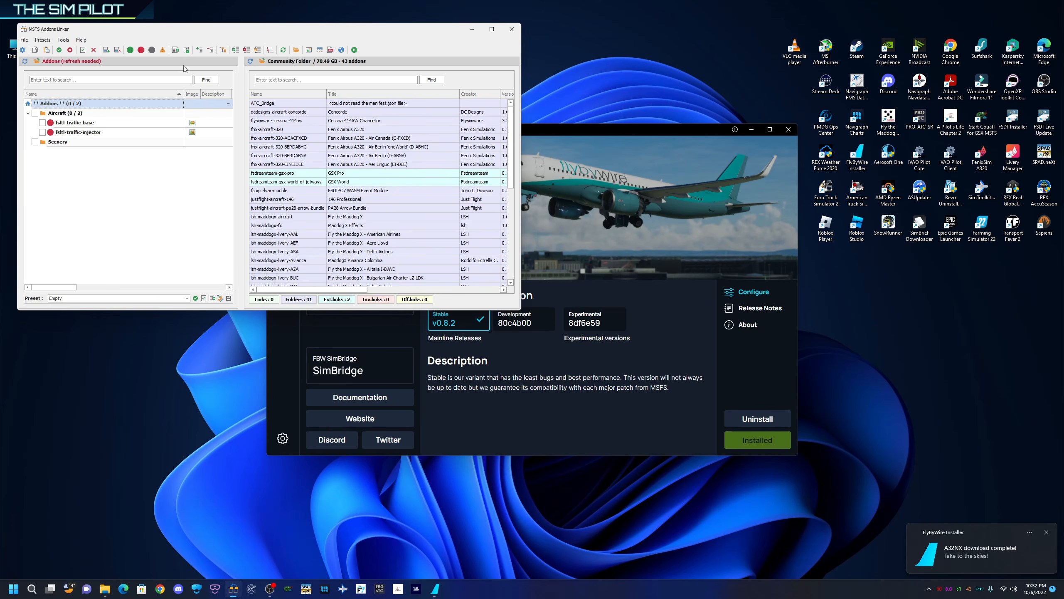
click(284, 50)
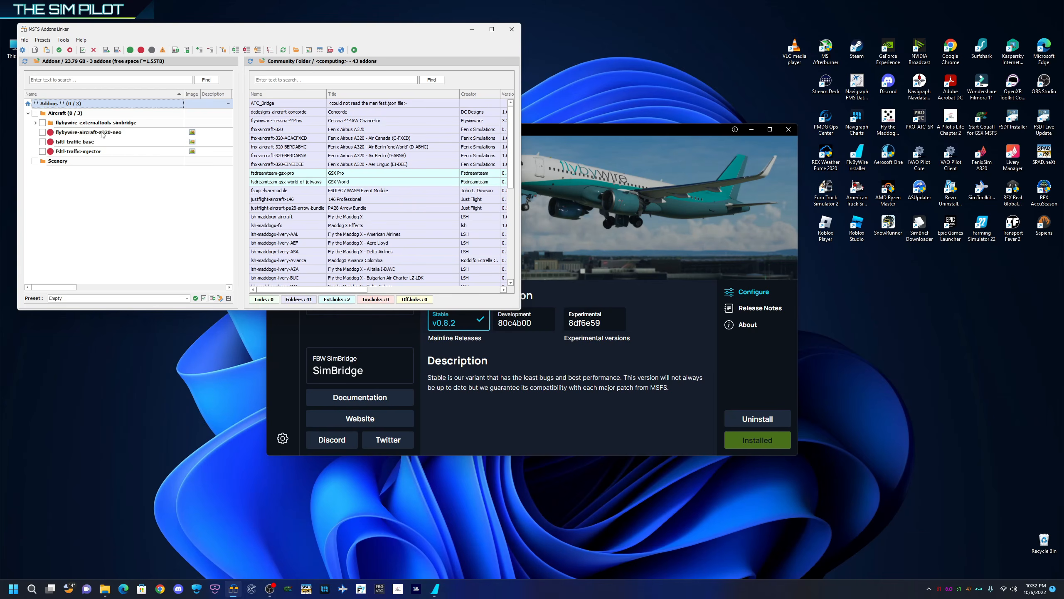
Switch to File Explorer, examine the Aircraft folder inside Addons and its flybywire-externaltools-simbridge subfolder, and minimize the window.
click(106, 592)
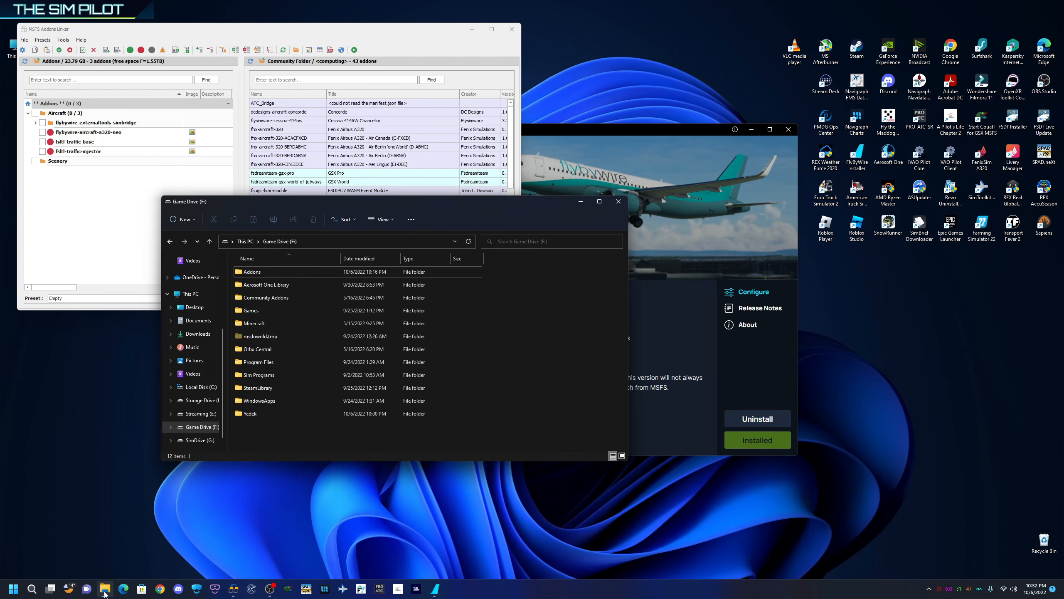
double_click(248, 272)
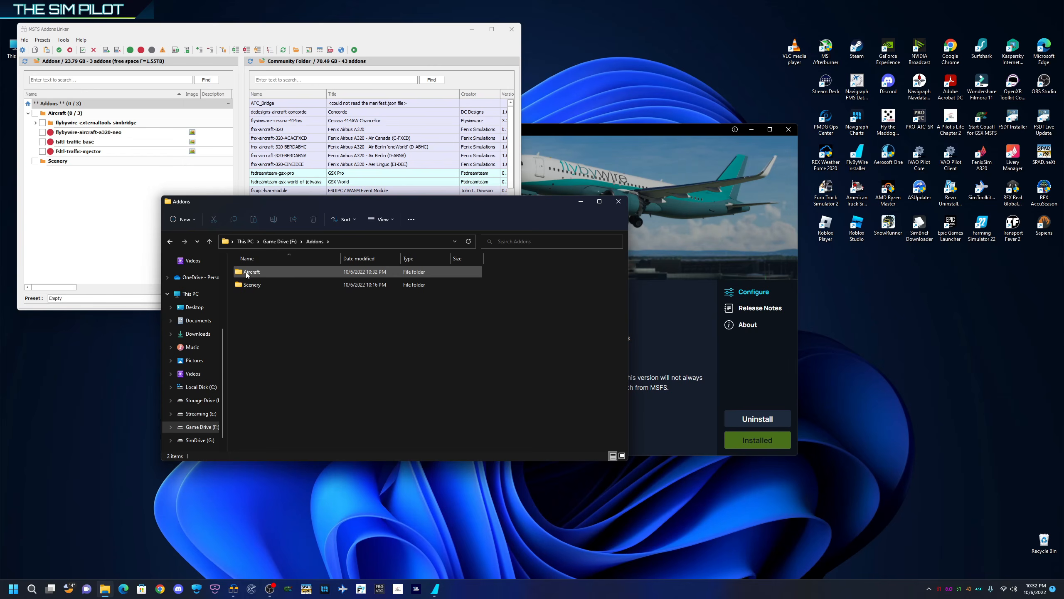
double_click(250, 272)
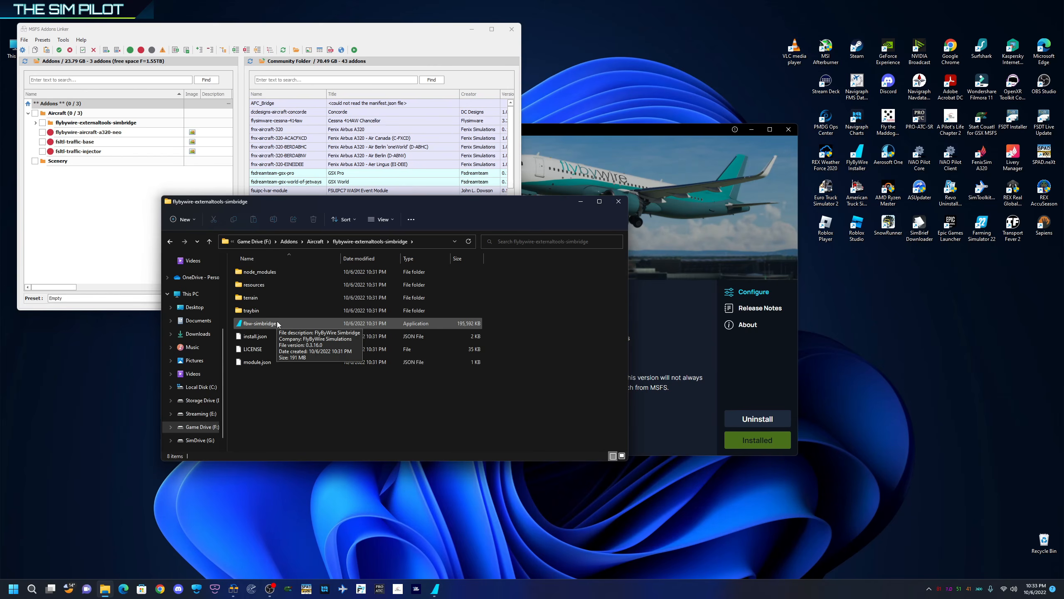
click(210, 242)
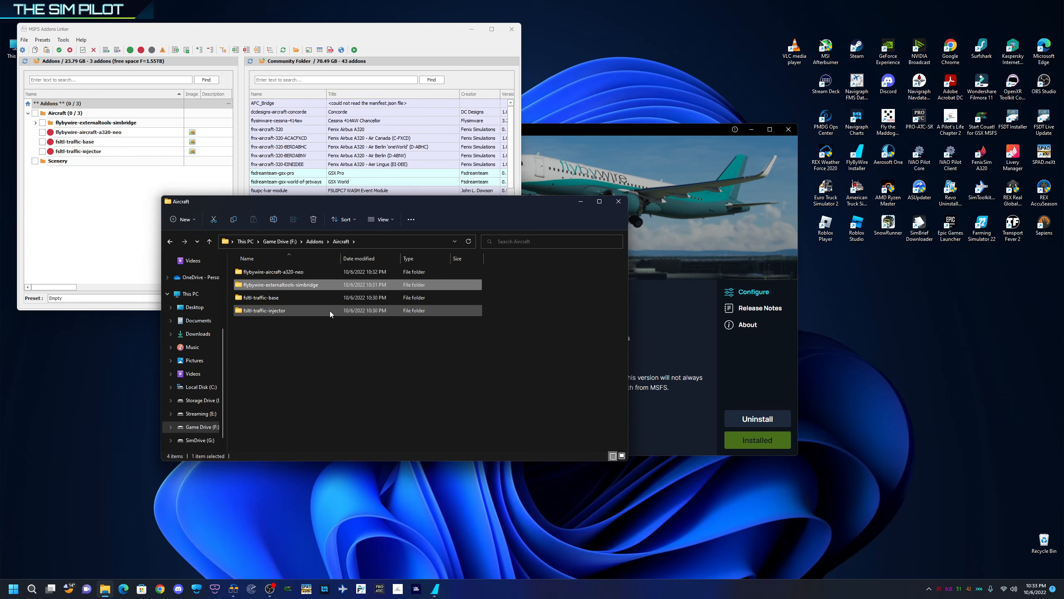
click(578, 201)
Return to the FlyByWire Installer, view the package files of the FSLTL Traffic Base Models, and close their folder window.
click(584, 134)
click(283, 204)
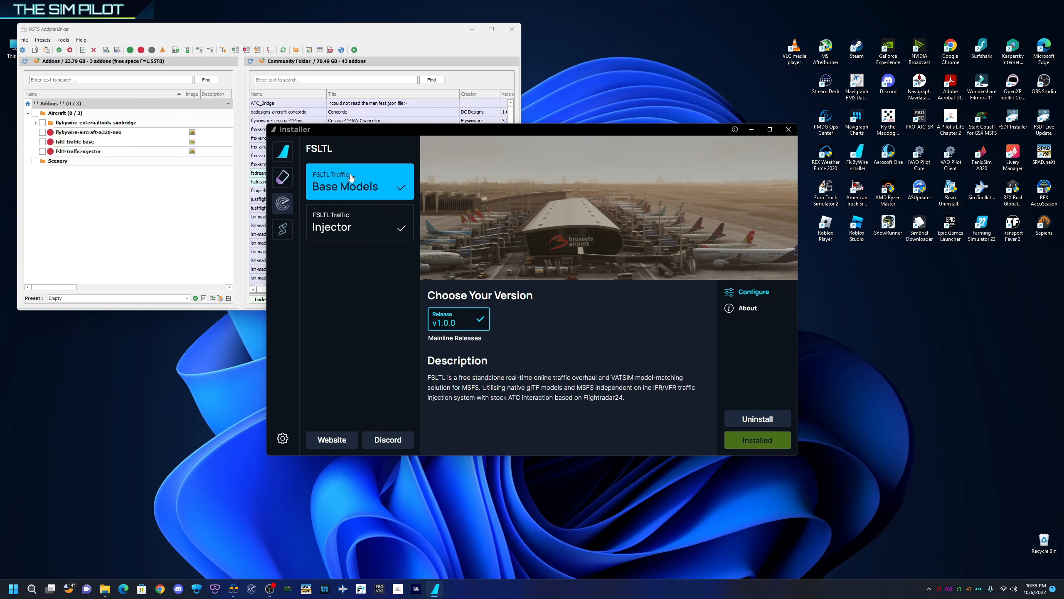
click(748, 308)
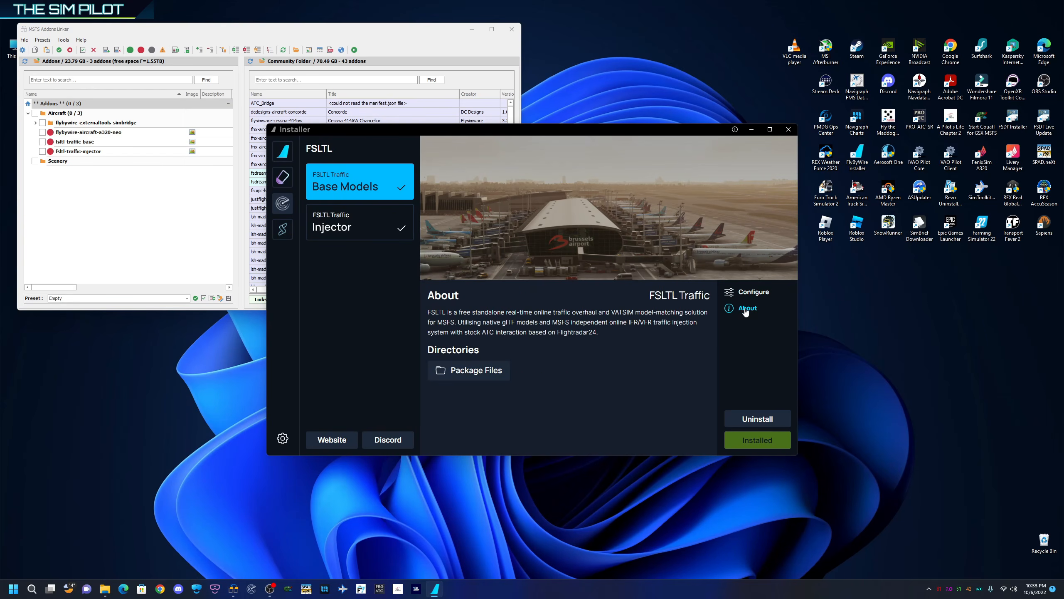
click(482, 371)
click(242, 213)
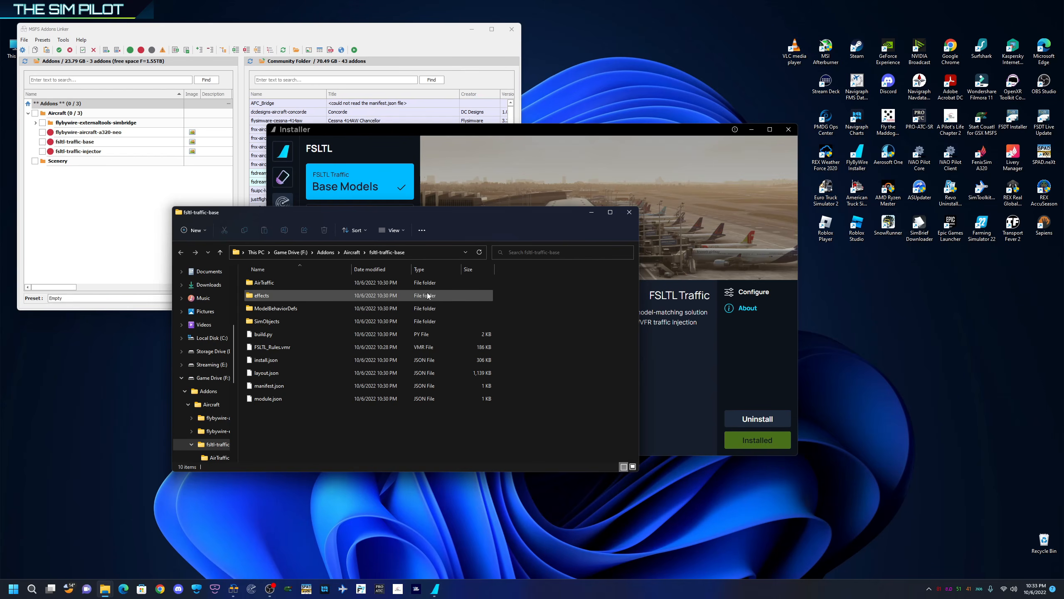
click(630, 213)
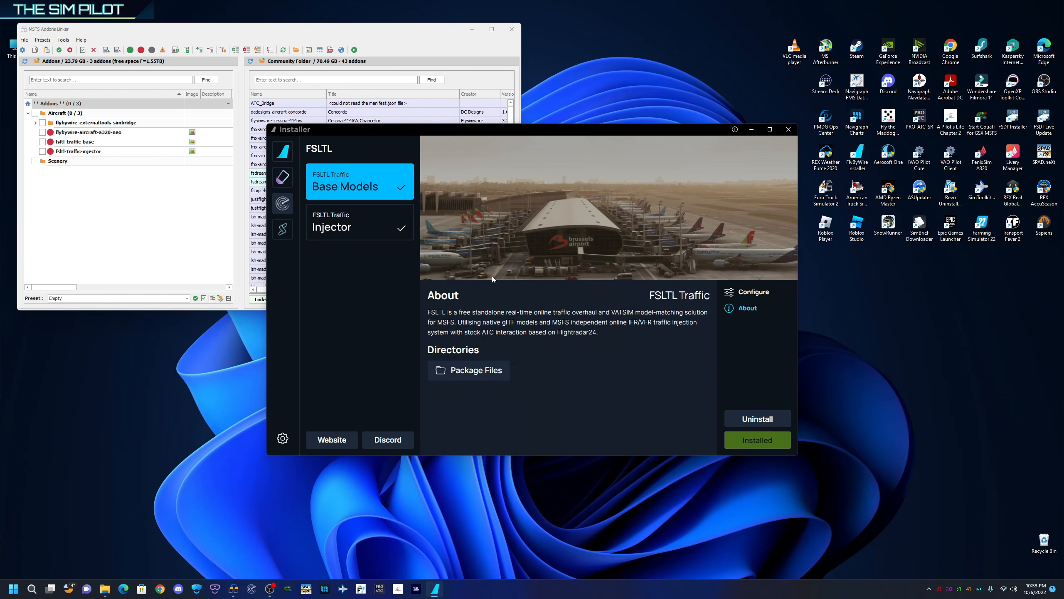
Open the package files folder of the FSLTL Traffic Injector from its About information.
click(358, 224)
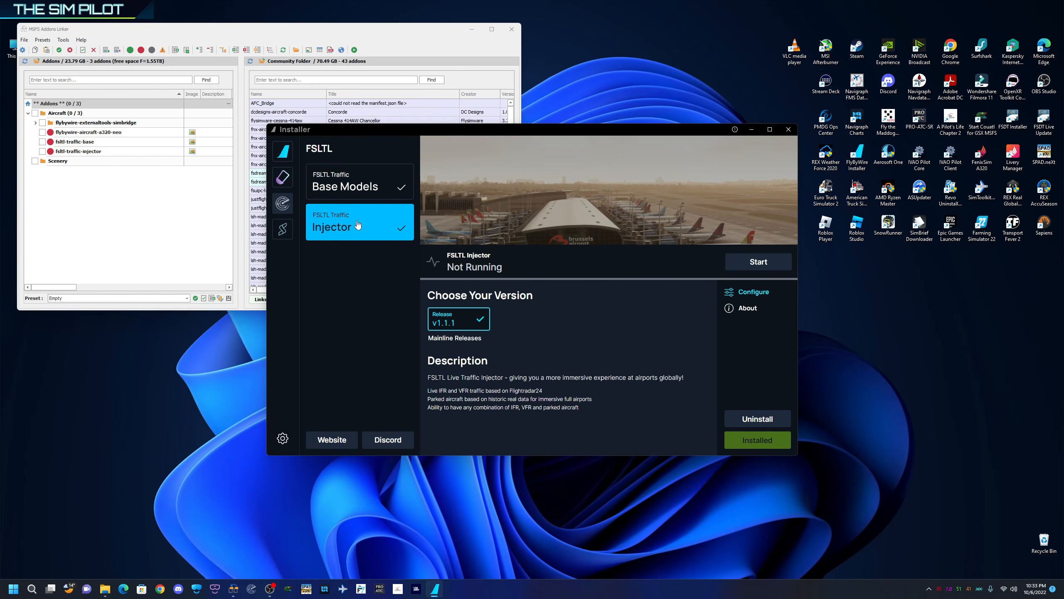
click(747, 308)
click(482, 379)
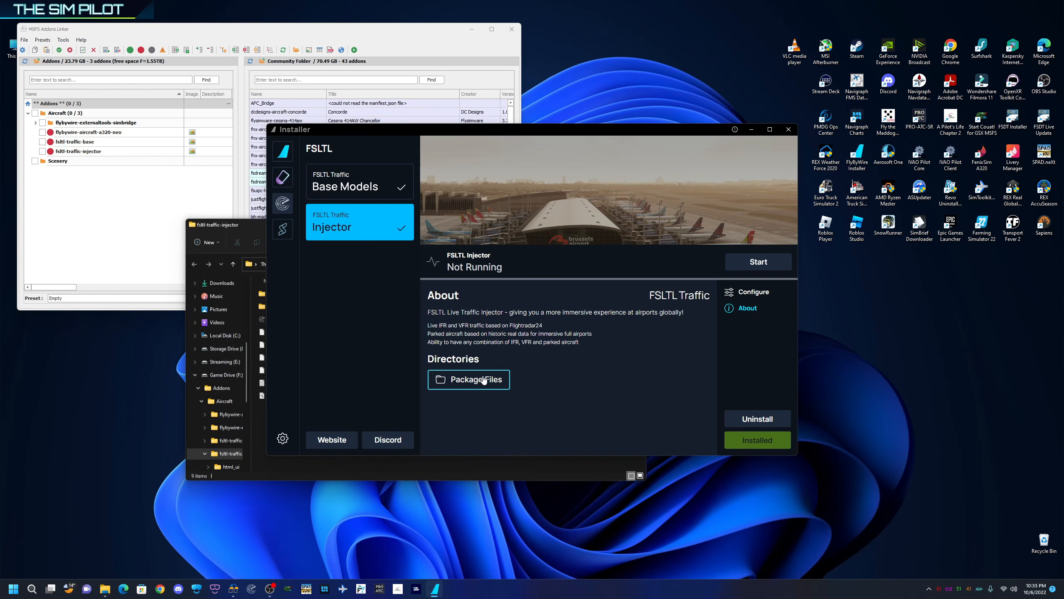
Create a desktop shortcut for the fsltl-trafficinjector application and move it to an empty area of the desktop.
click(257, 224)
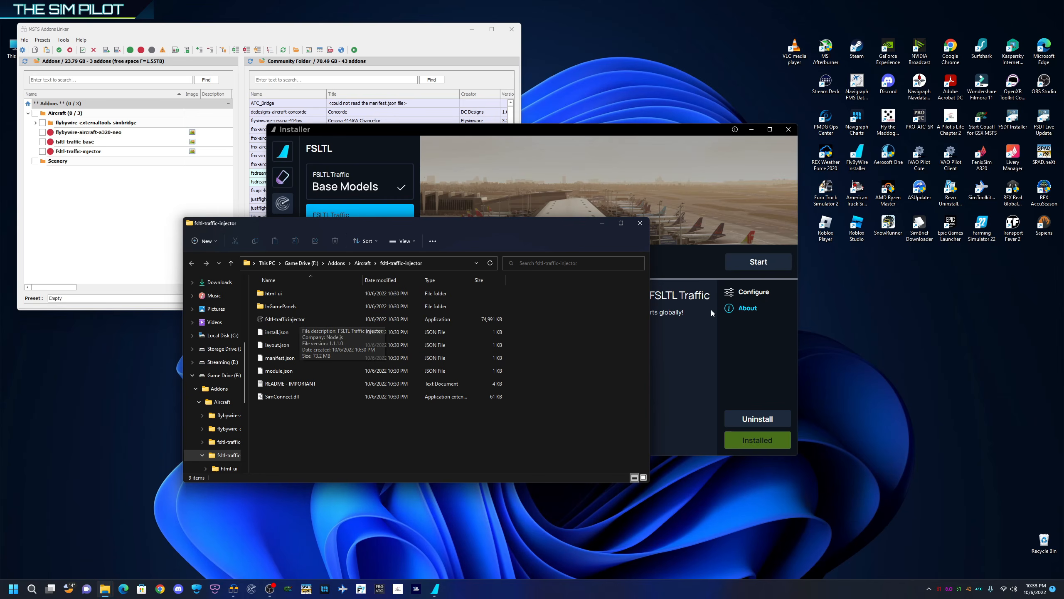
right_click(284, 320)
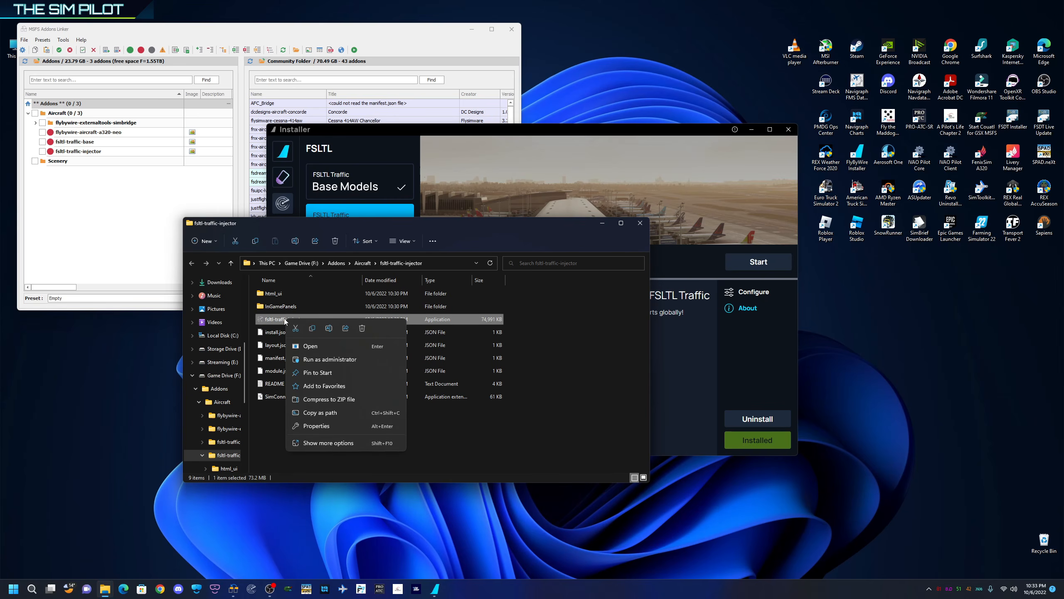
click(346, 445)
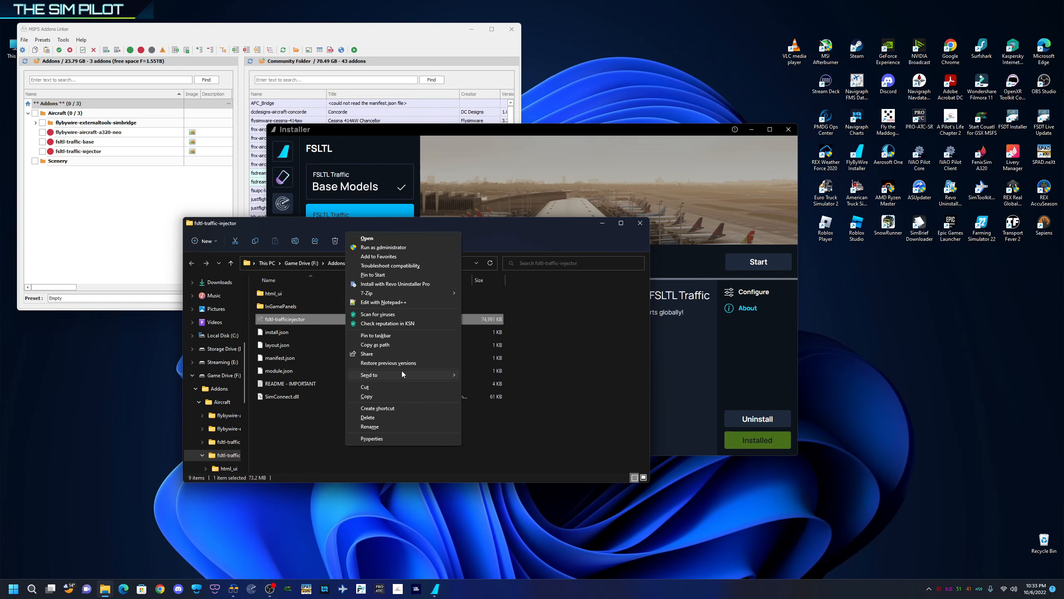
mouse_move(401, 373)
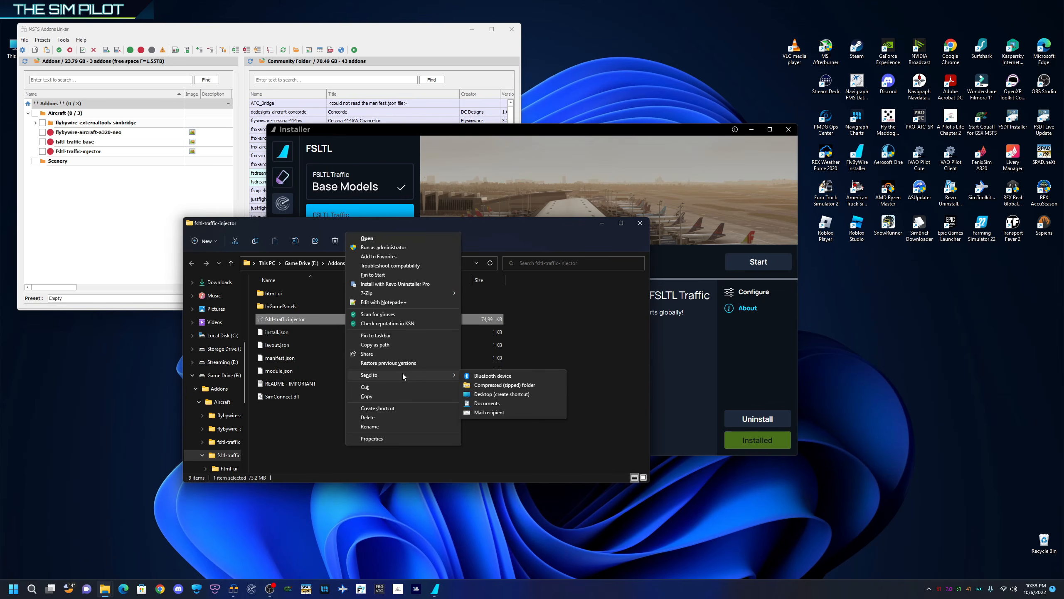
click(513, 394)
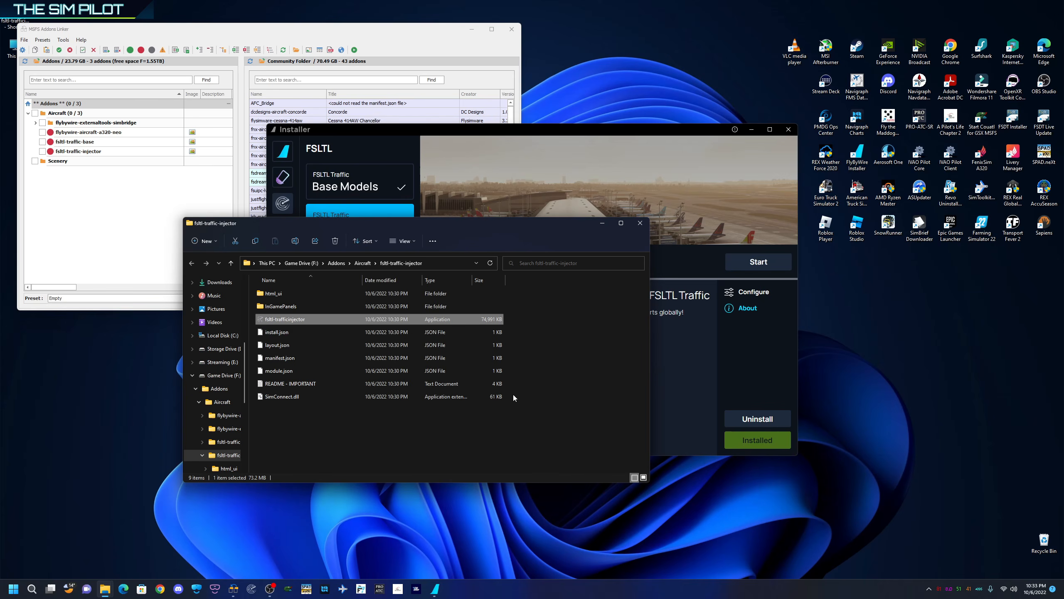
drag(15, 20, 913, 331)
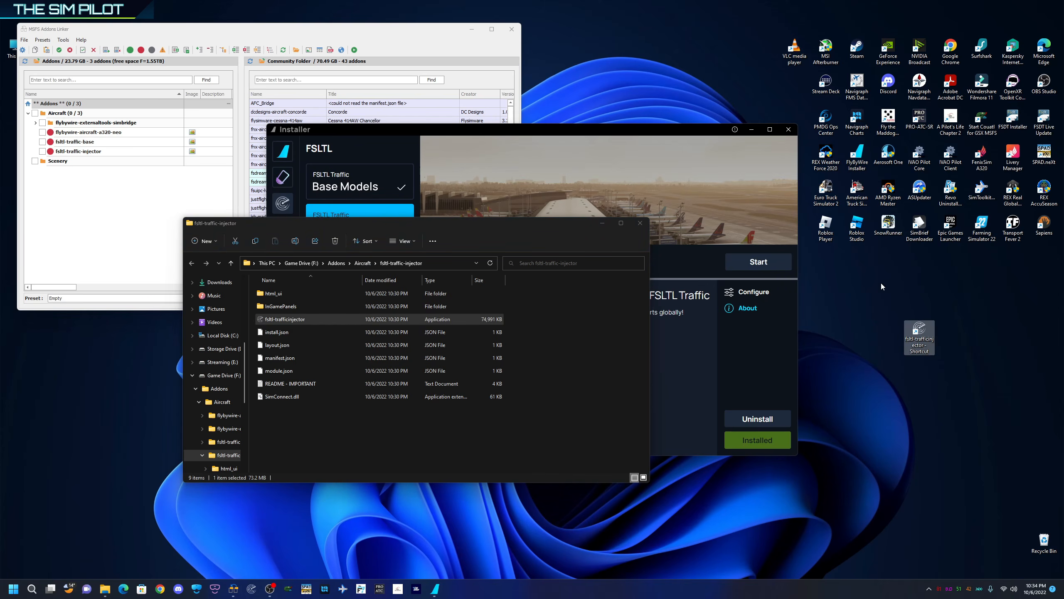
Permanently delete the traffic injector shortcut from the desktop and close the fsltl-traffic-injector folder window.
drag(881, 281, 957, 382)
key(Delete)
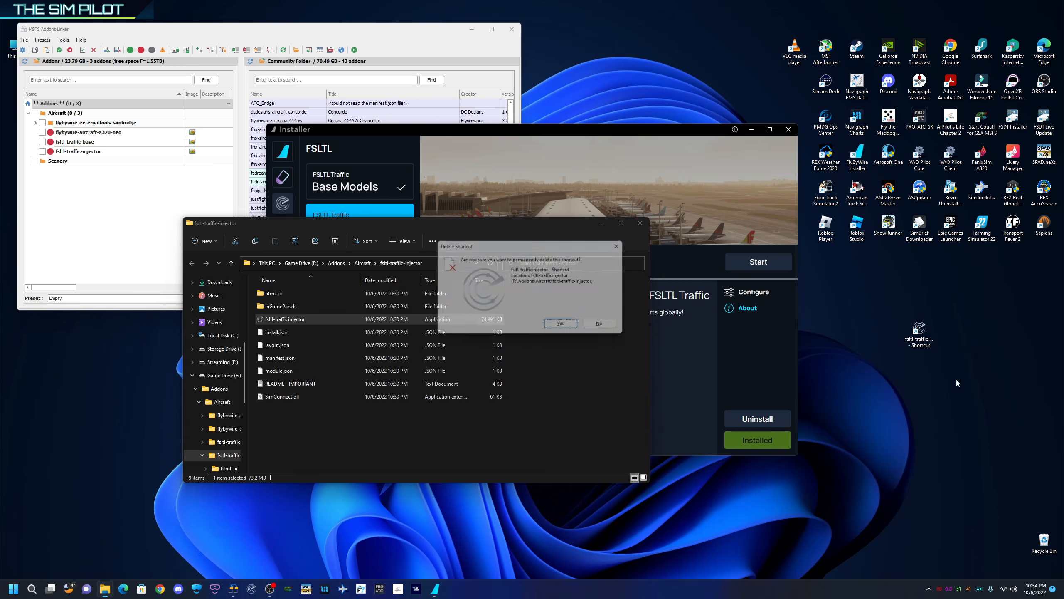
key(Return)
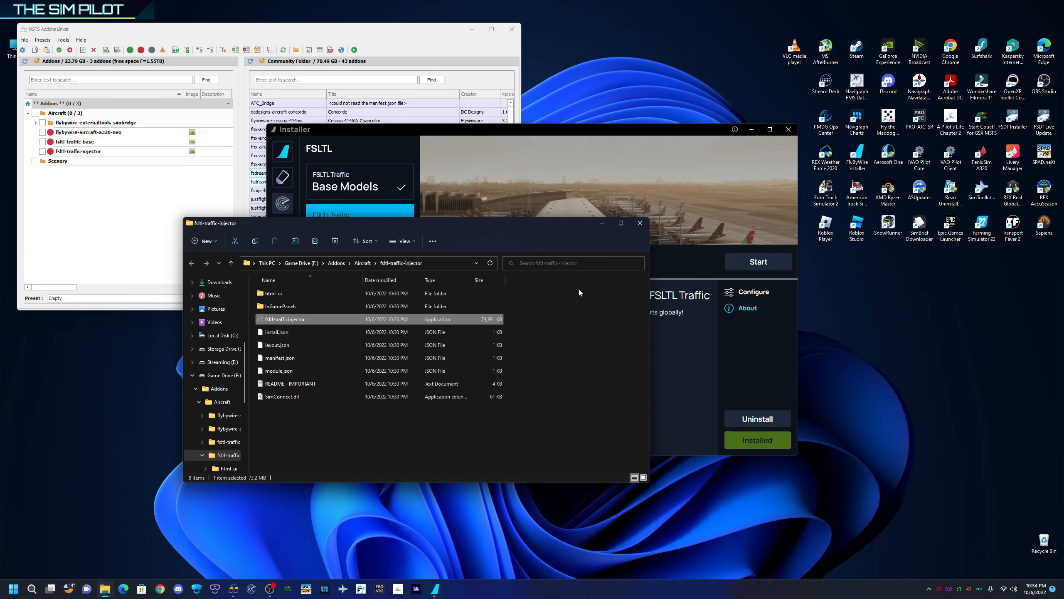
click(639, 225)
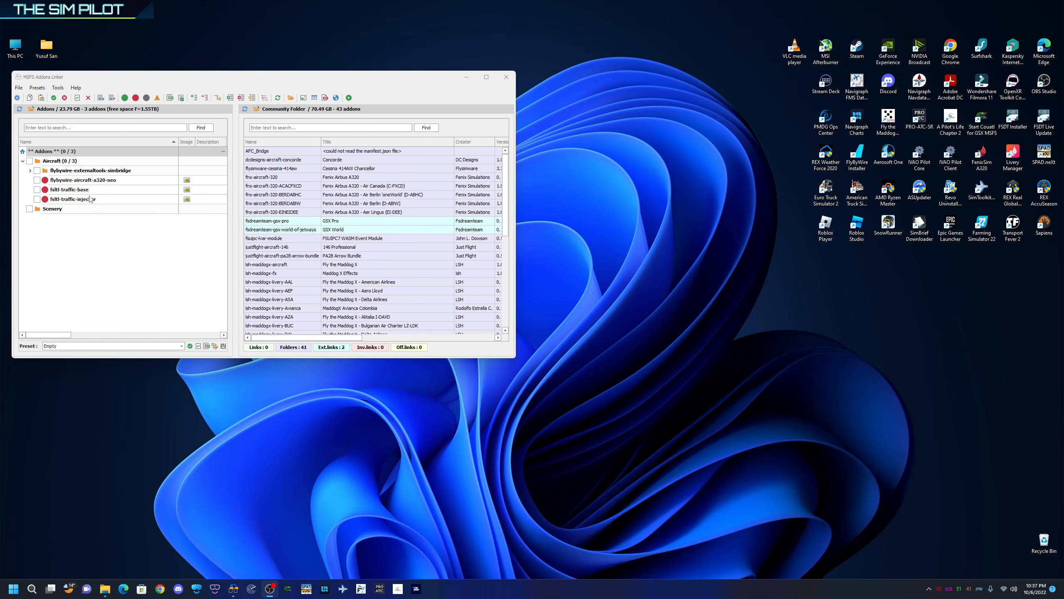
In MSFS Addons Linker, enable the flybywire-aircraft-a320-neo, fsltl-traffic-base and fsltl-traffic-injector addons.
click(37, 180)
click(37, 189)
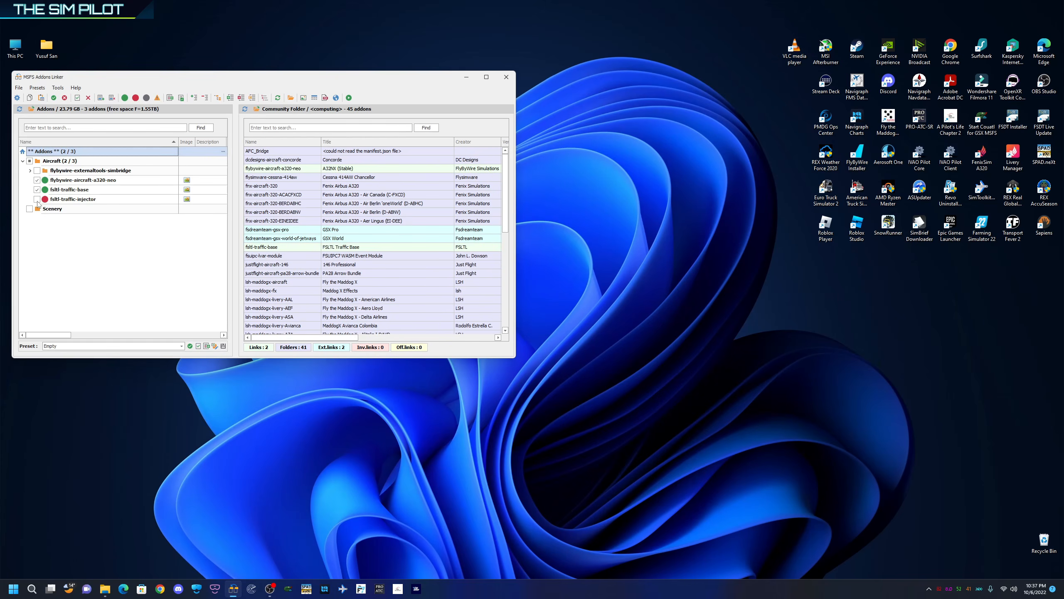
click(36, 199)
Switch to File Explorer, open MSFS\Community on SimDrive (G:), and examine the linked FSLTL and FlyByWire addon folders.
click(103, 589)
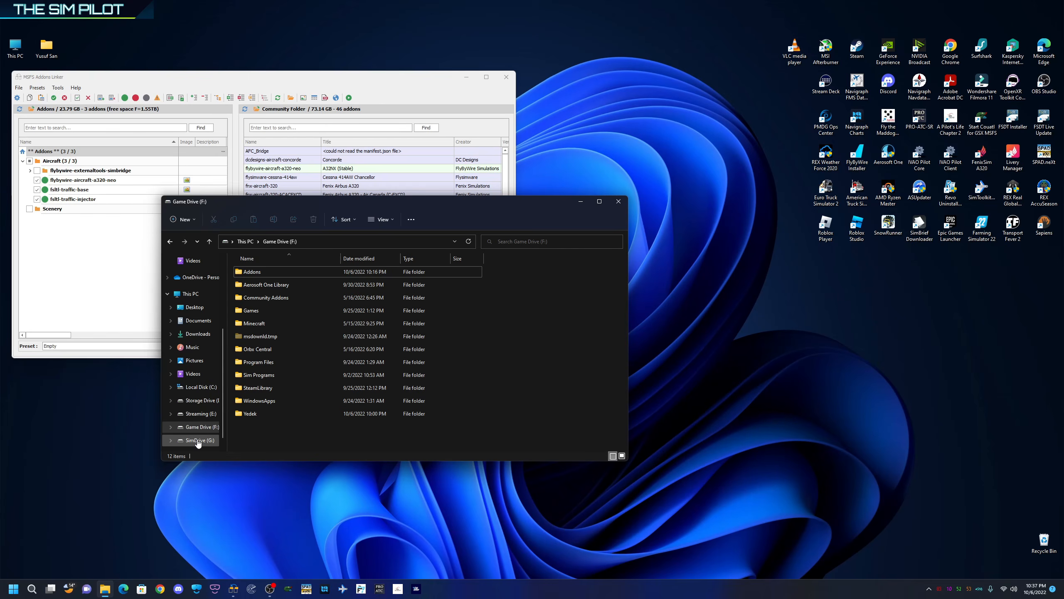
click(198, 440)
double_click(250, 285)
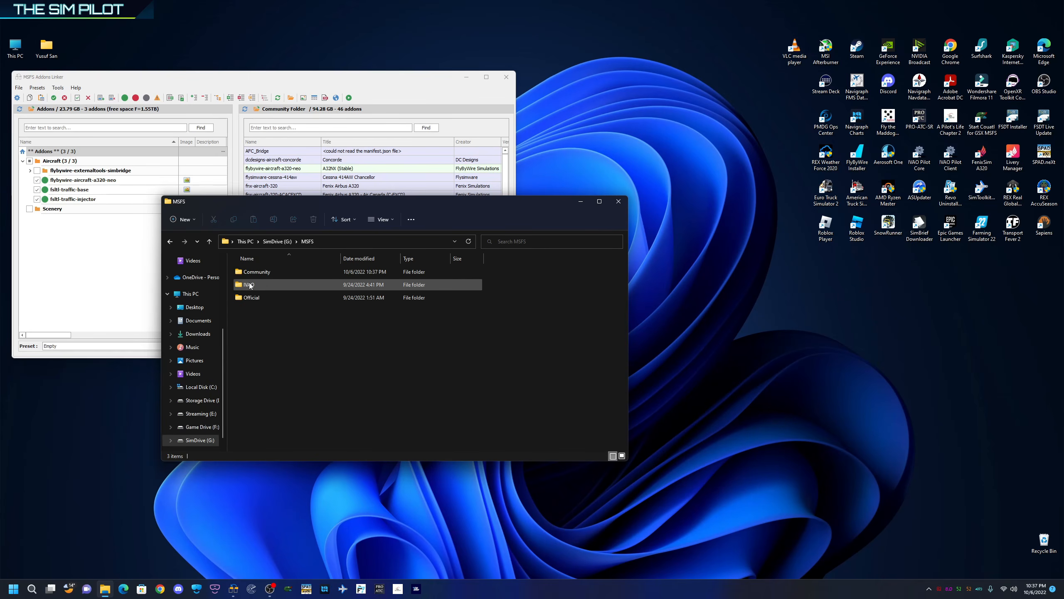
double_click(252, 272)
scroll(299, 359, down, 2)
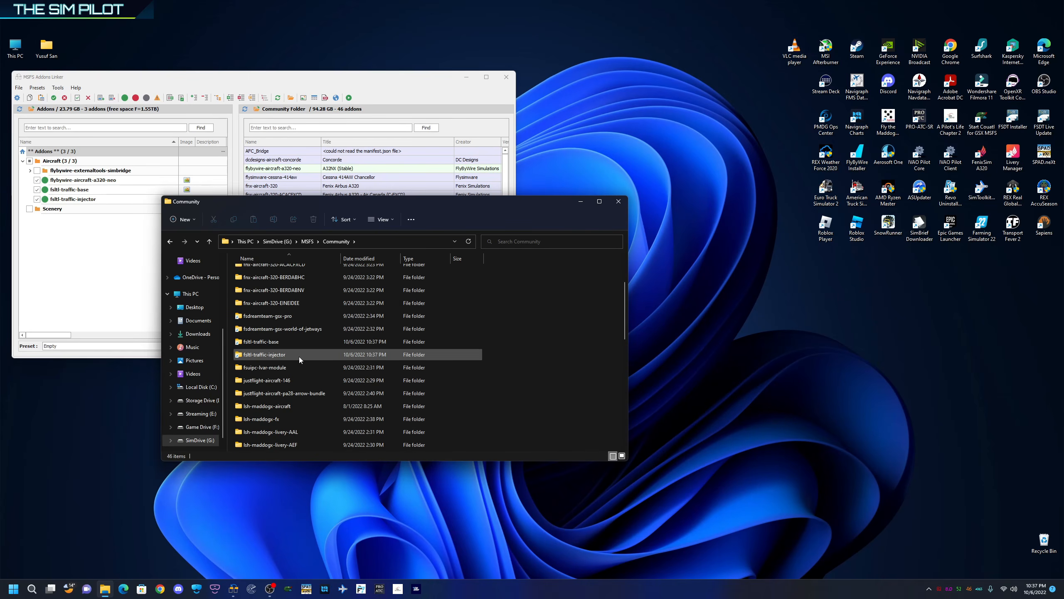
click(264, 341)
click(265, 358)
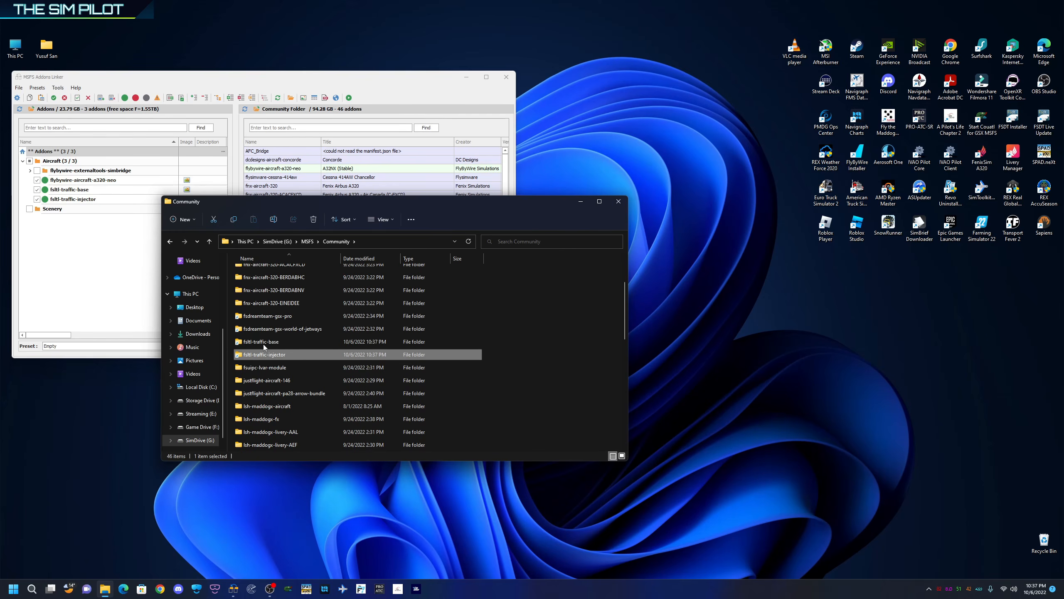
click(263, 340)
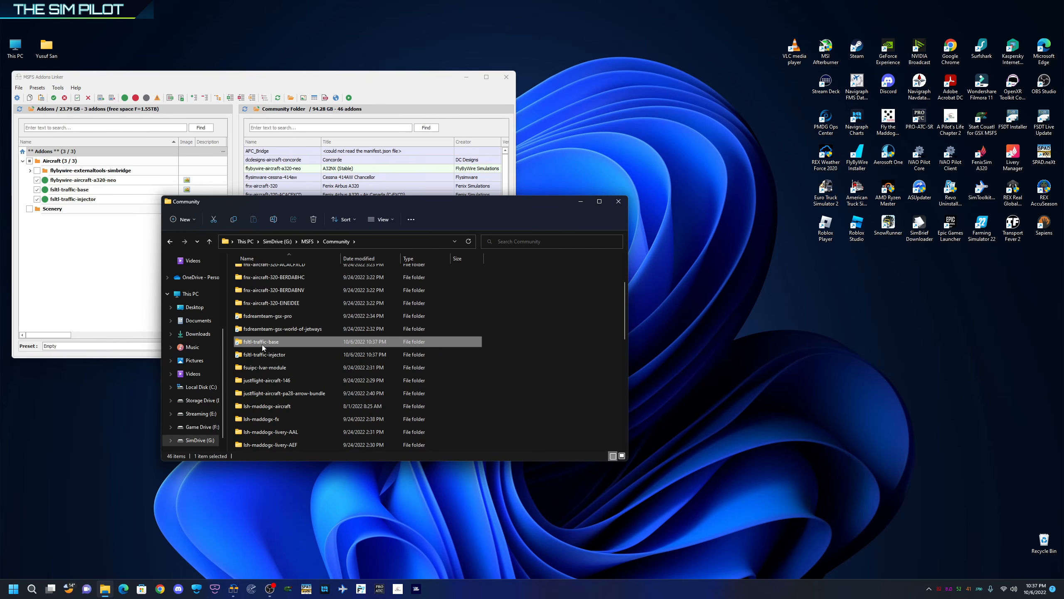
click(267, 356)
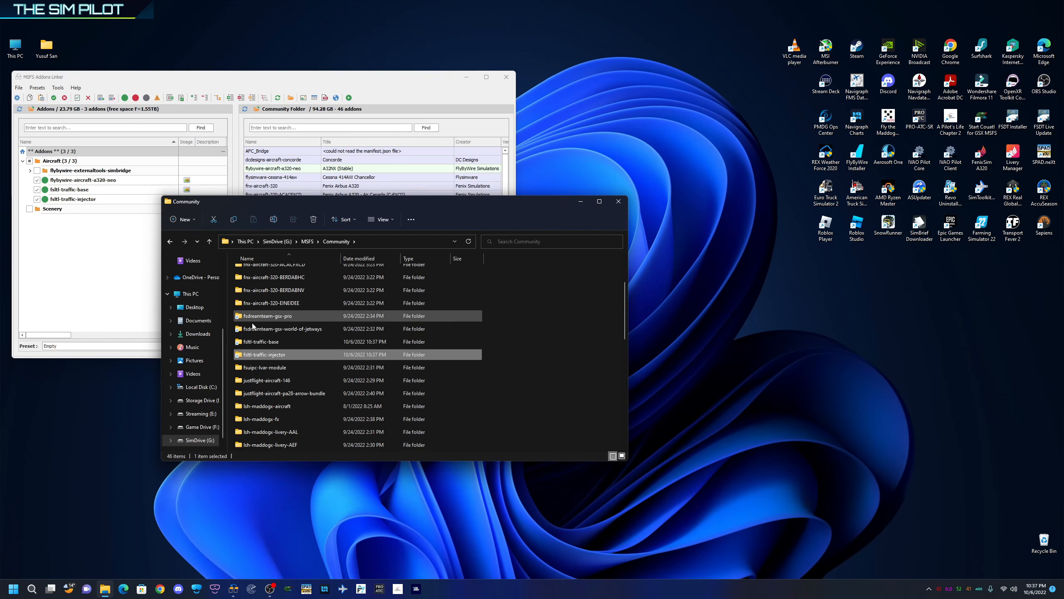
scroll(266, 327, up, 2)
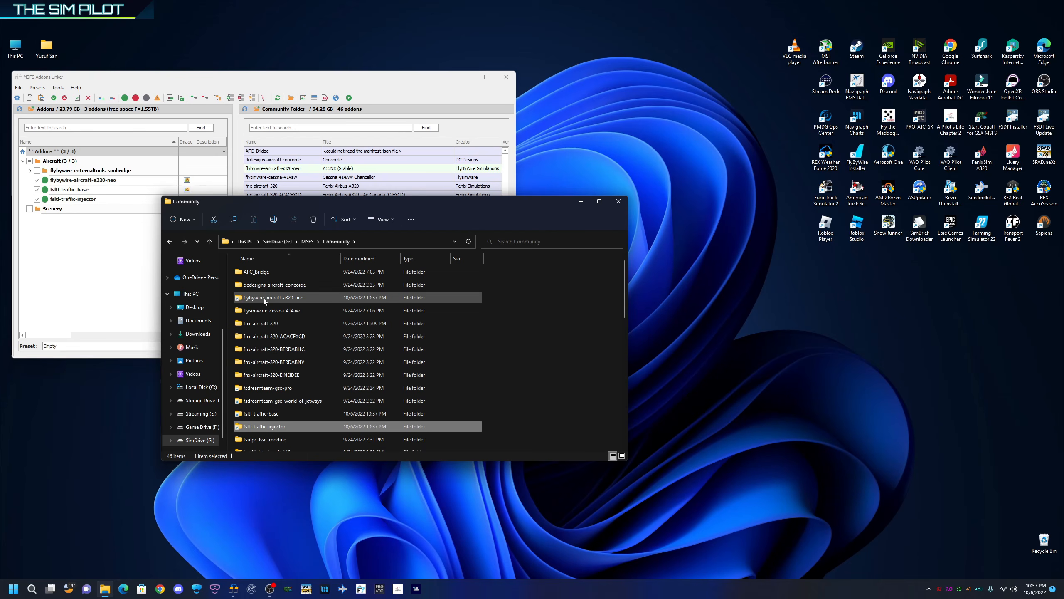
Disable flybywire-aircraft-a320-neo in MSFS Addons Linker, check the Community folder in File Explorer, and enable the addon again.
click(37, 181)
click(544, 208)
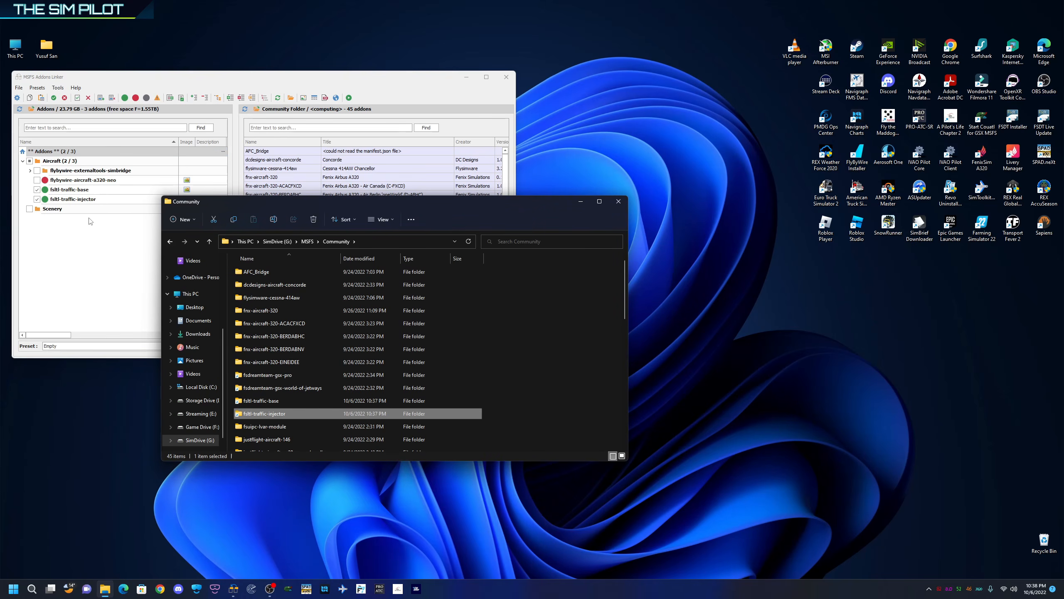
click(37, 180)
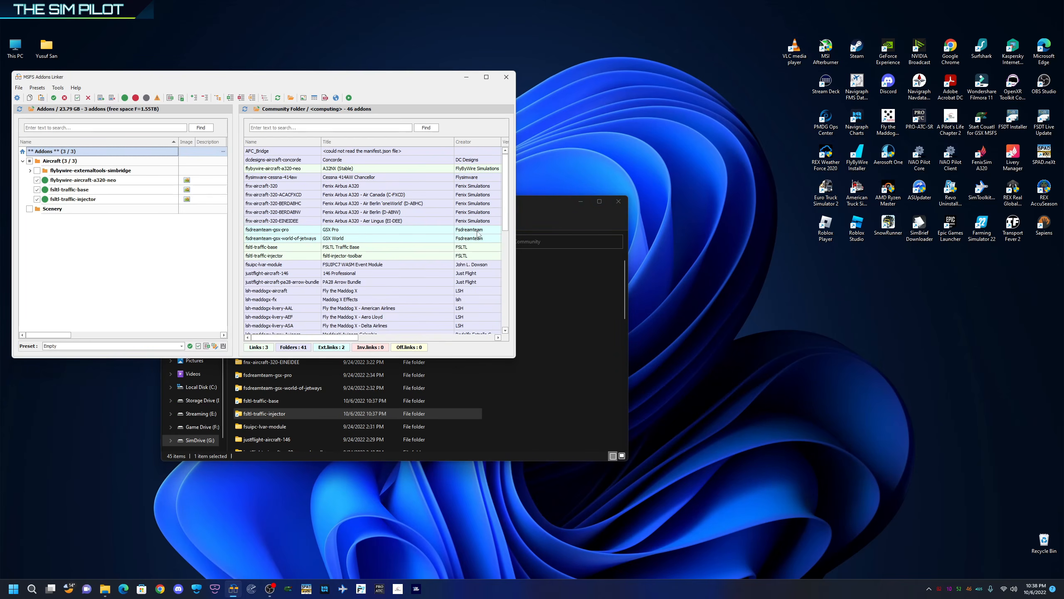
click(535, 199)
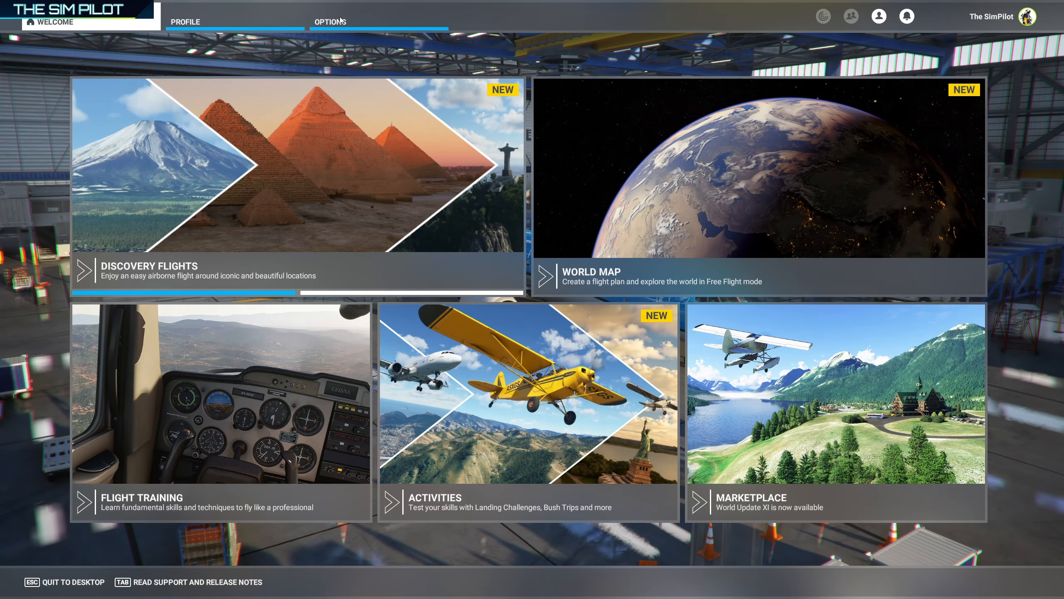
In Microsoft Flight Simulator, open the Traffic settings within General Options.
click(373, 25)
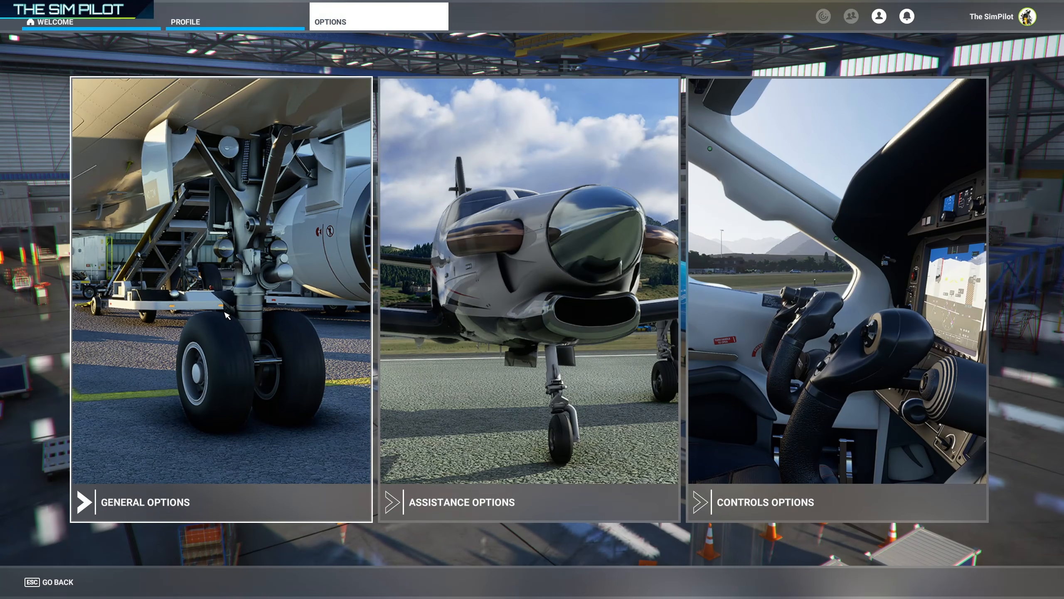
click(226, 315)
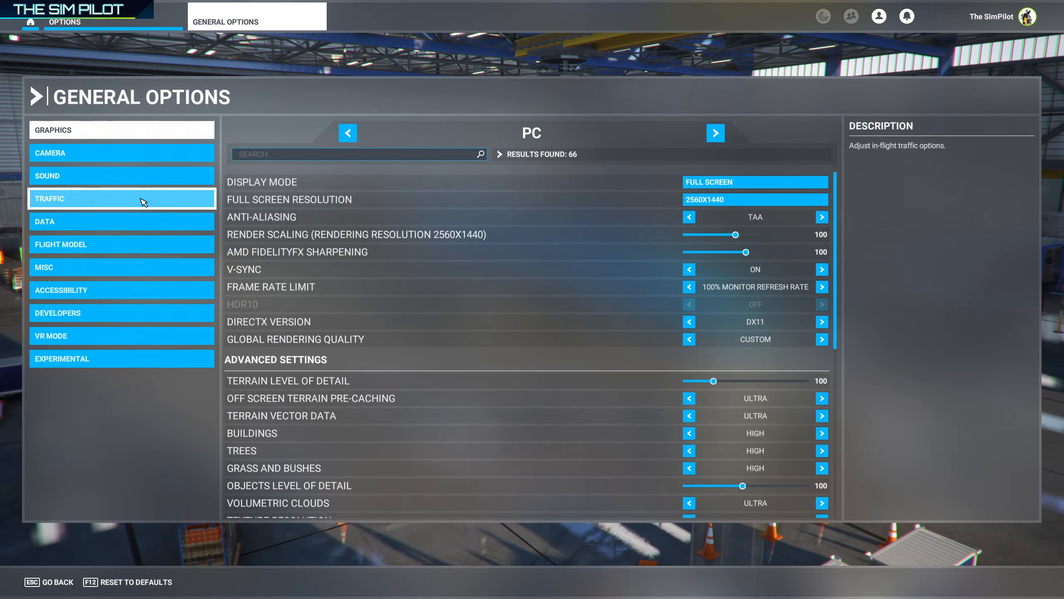
click(144, 202)
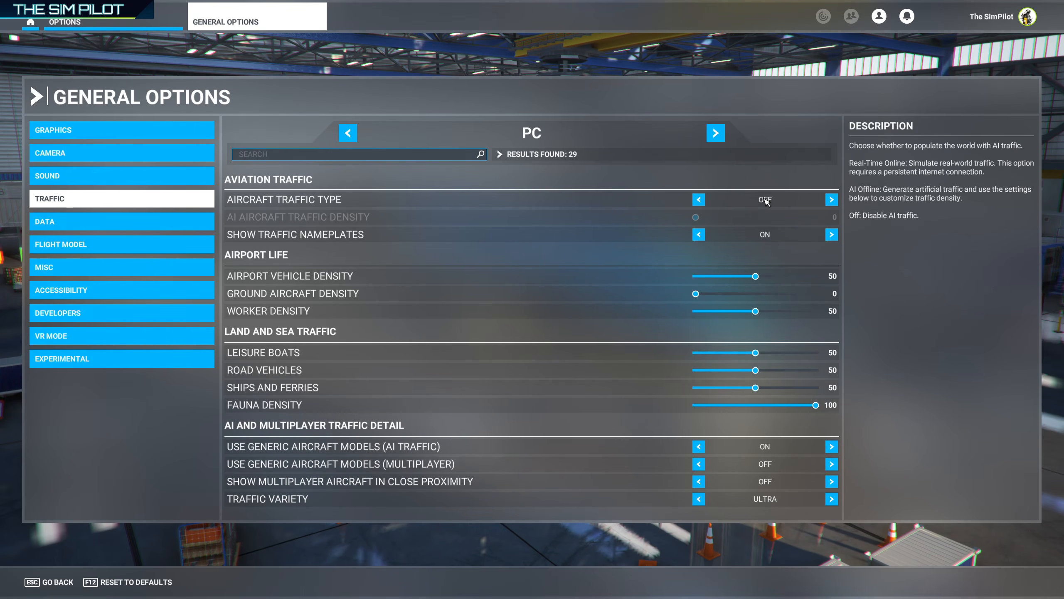
Cycle the aircraft traffic type through AI Offline and Real-Time Online back to Off.
click(699, 200)
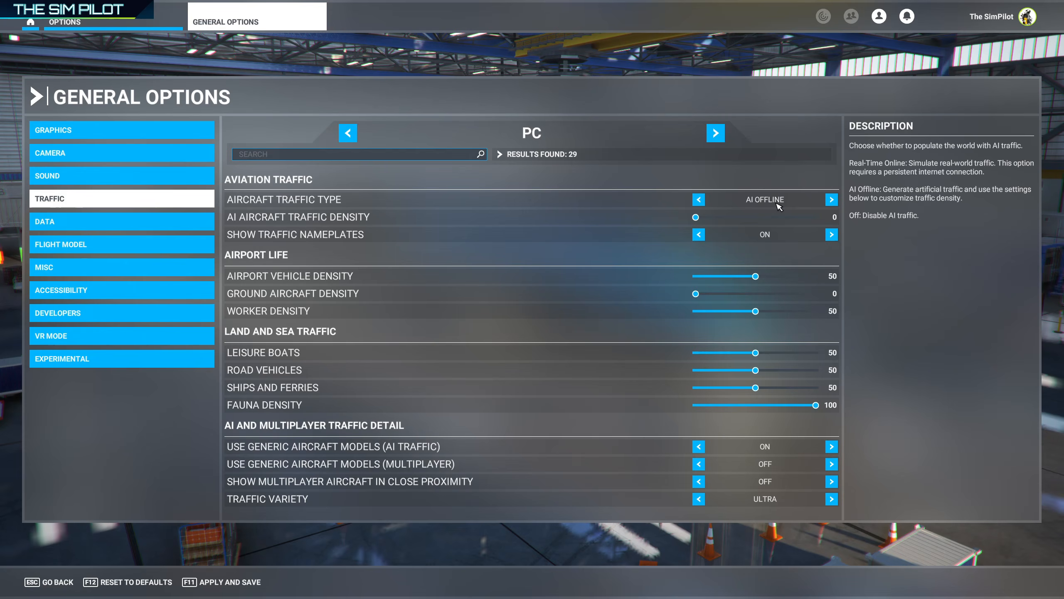
click(698, 199)
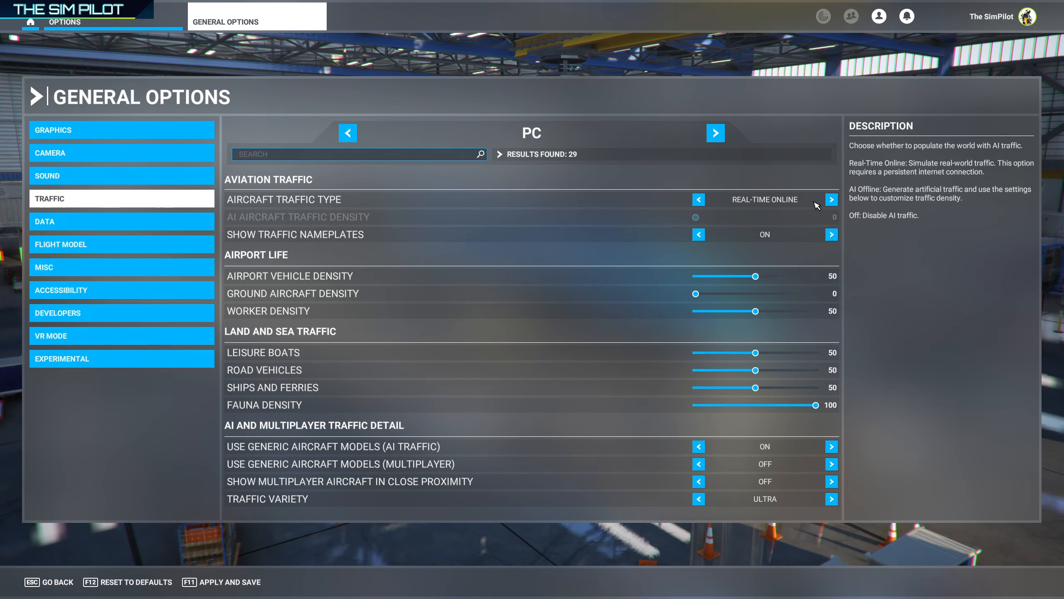
click(699, 199)
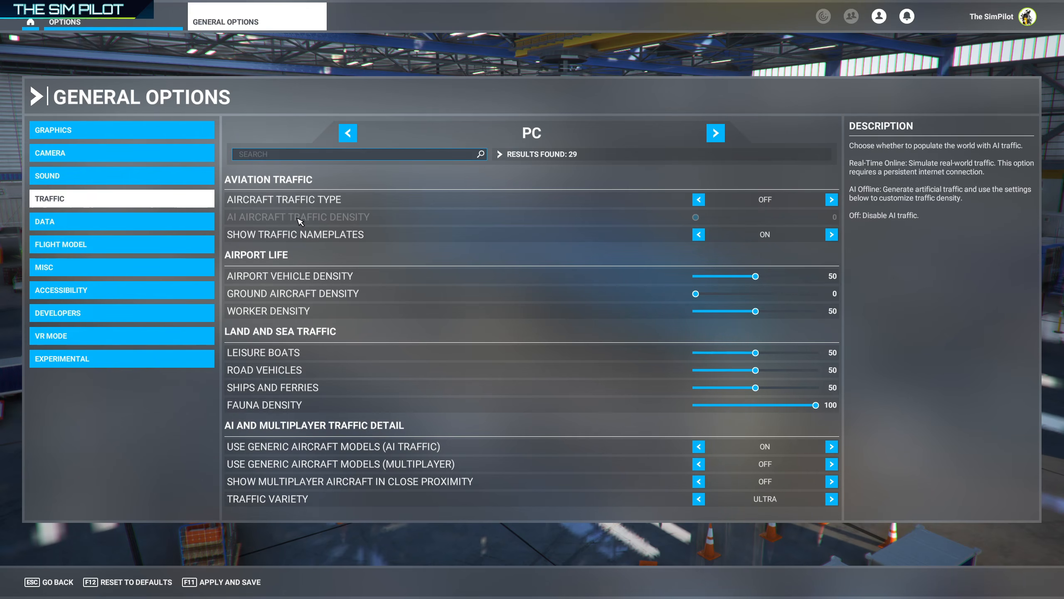
Set the AI aircraft traffic density to 0 under AI Offline, switch the aircraft traffic type to Off, and apply and save.
click(699, 200)
drag(696, 218, 638, 216)
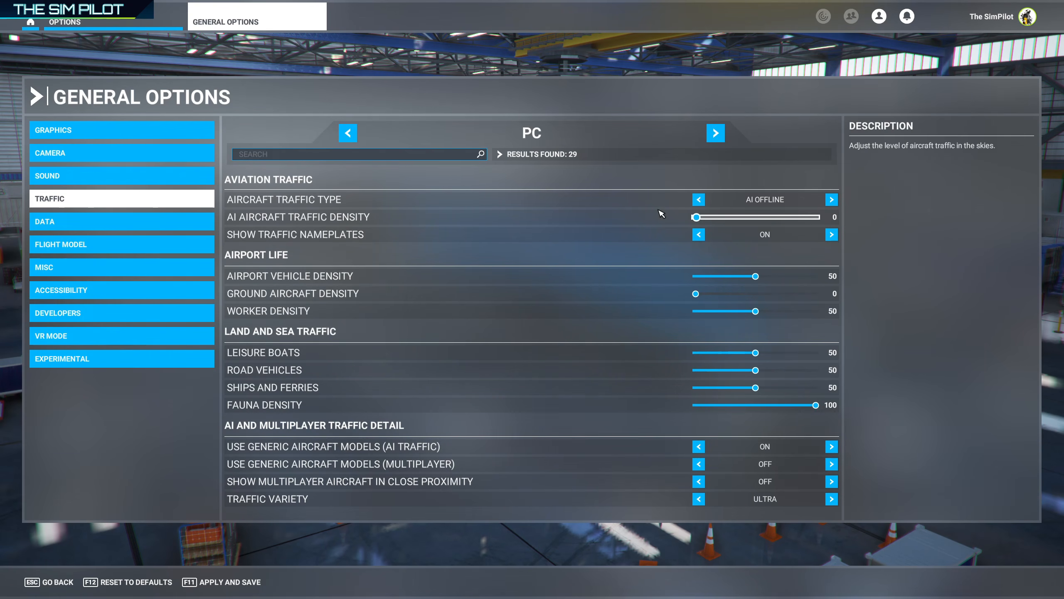
click(699, 199)
click(699, 199)
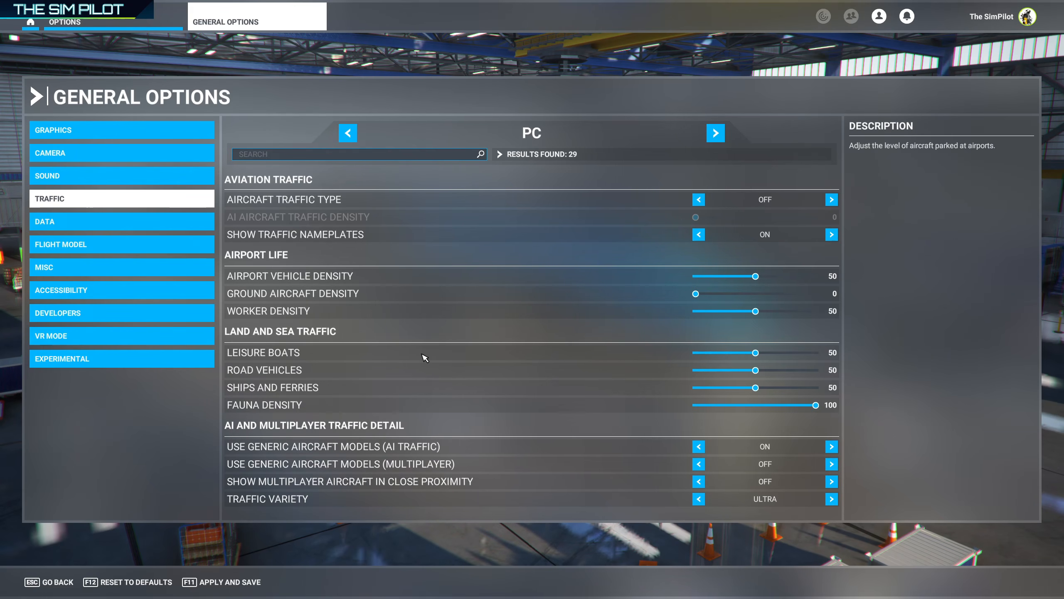
click(222, 582)
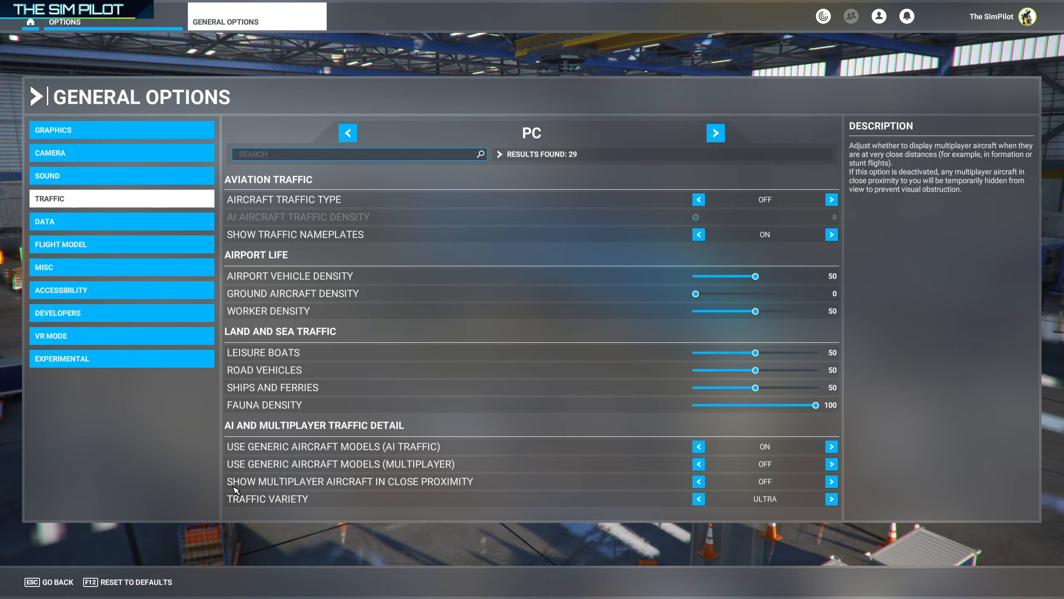
Launch the FSLTL Traffic Injector over the simulator and move its console window clear of the traffic values.
key(super)
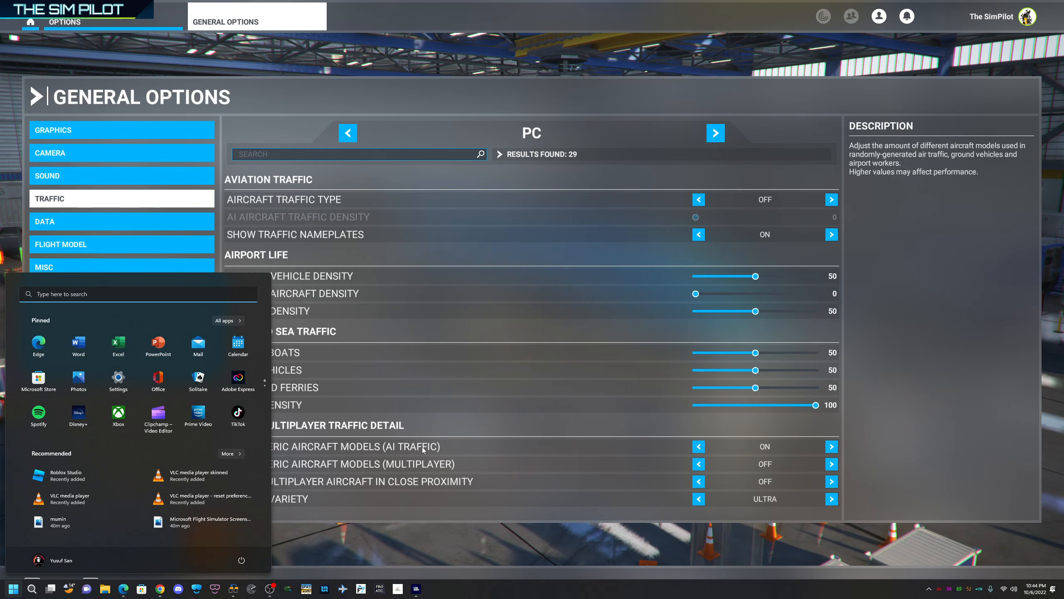
click(451, 326)
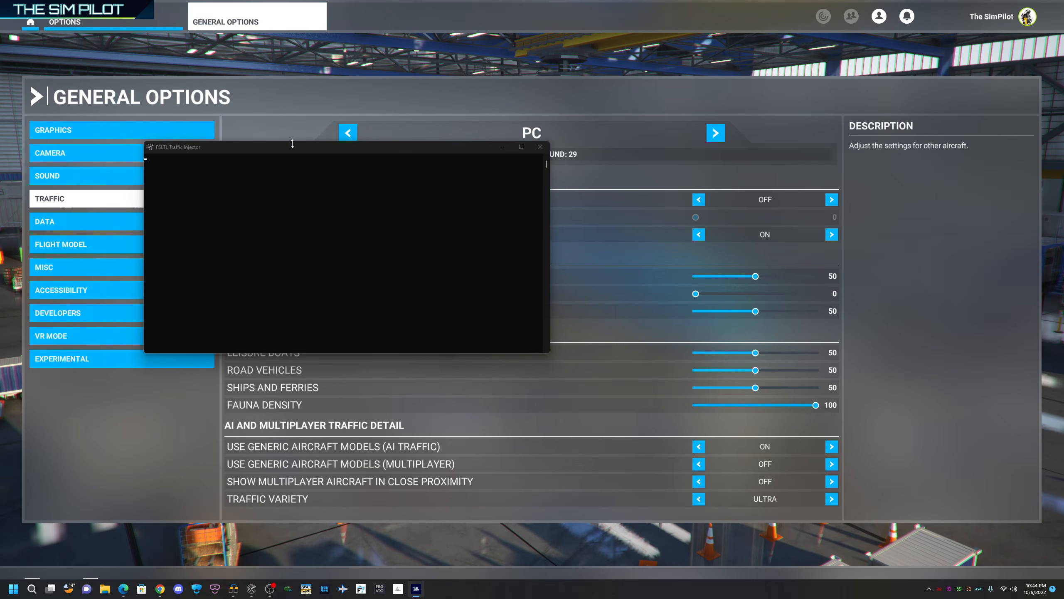
drag(299, 148, 274, 140)
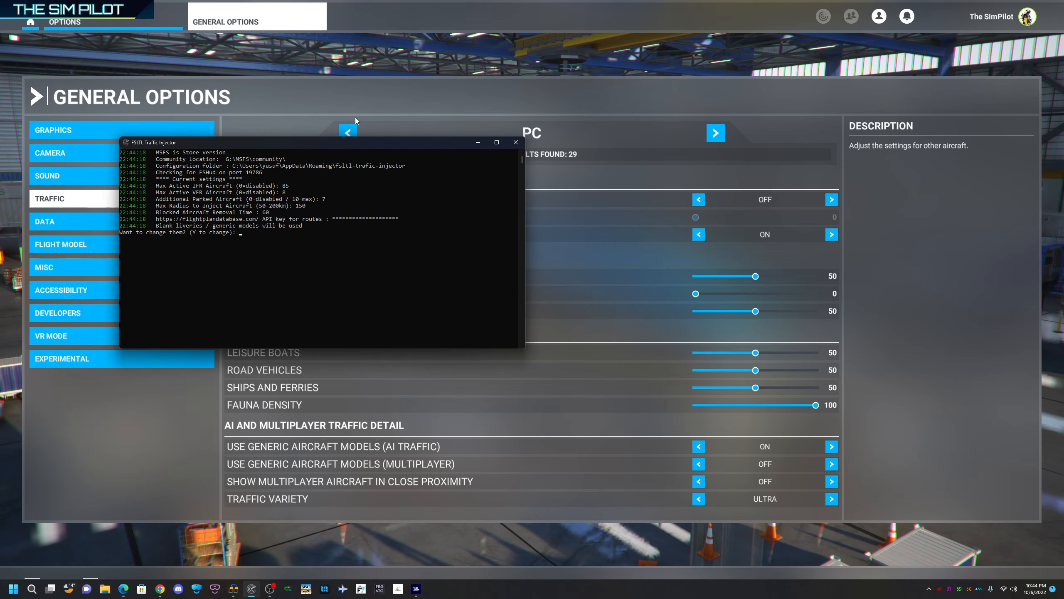
drag(347, 143, 285, 83)
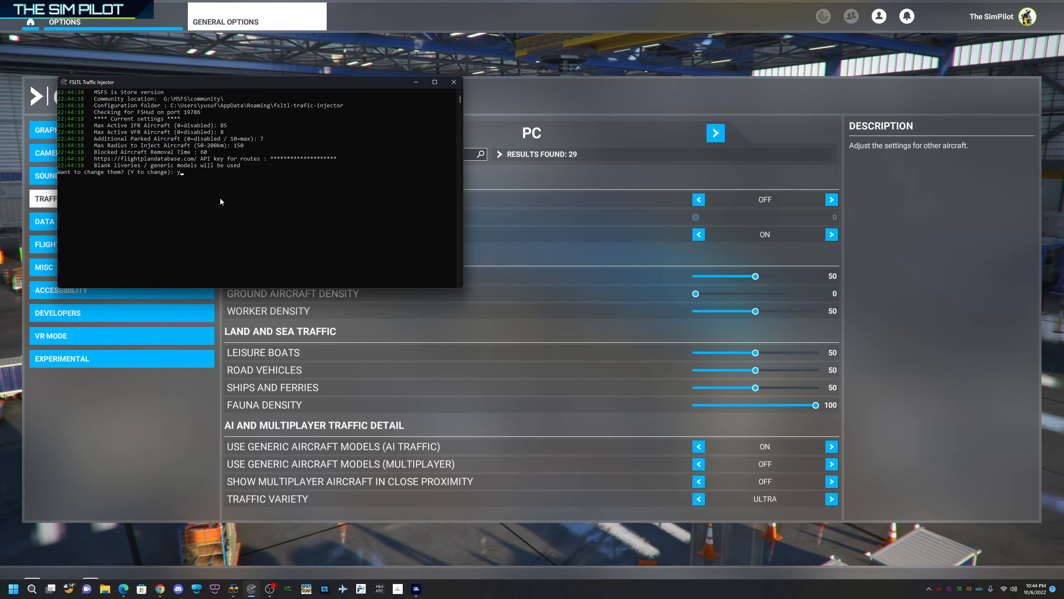
Return to the simulator's welcome page and open the World Map.
click(227, 68)
click(31, 23)
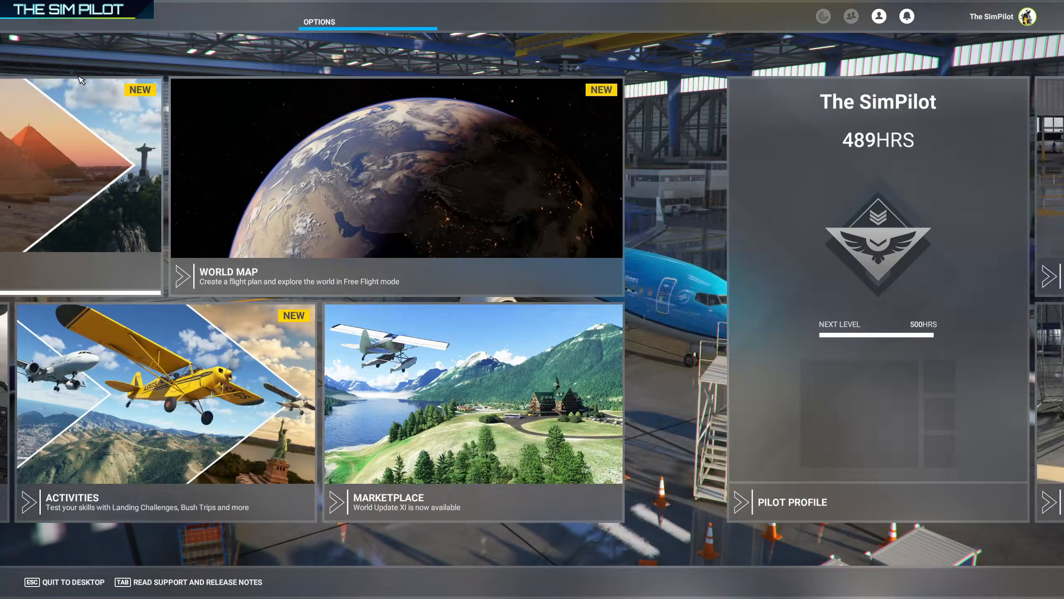
click(611, 222)
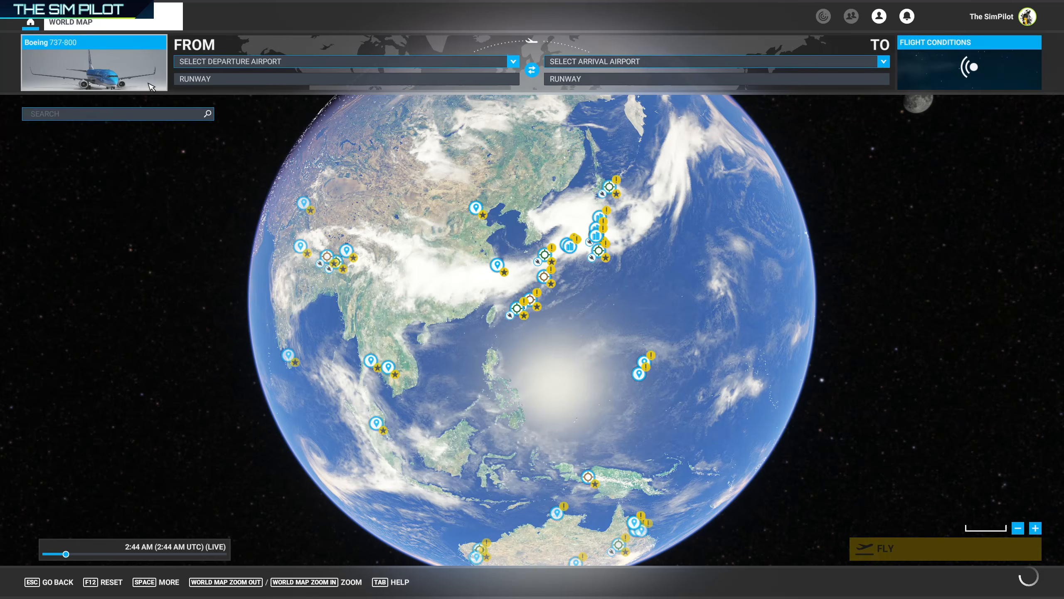
Search for LSZH and set Zurich as the departure airport.
click(247, 62)
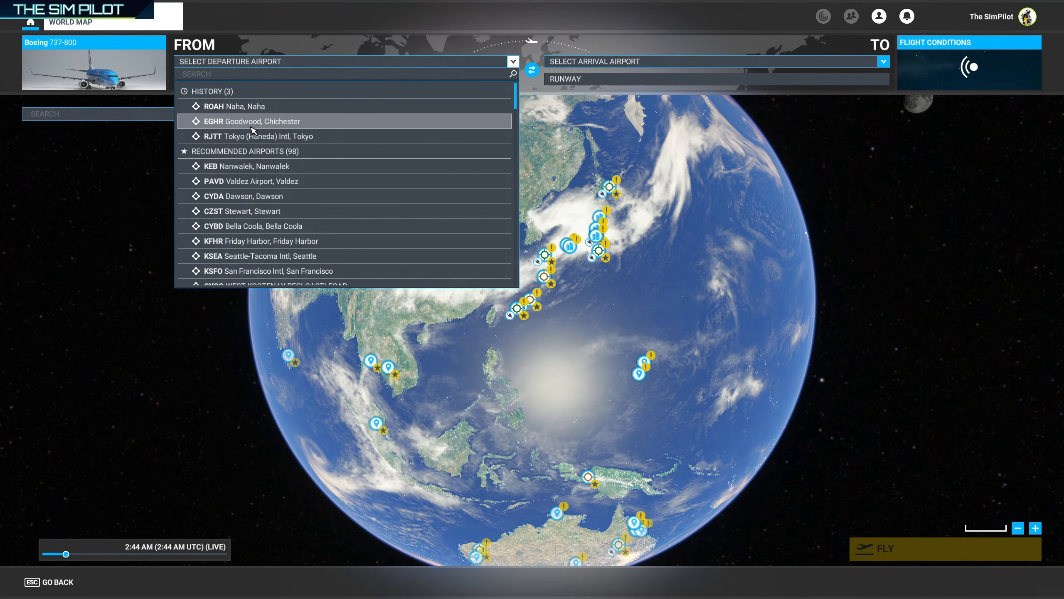
click(235, 74)
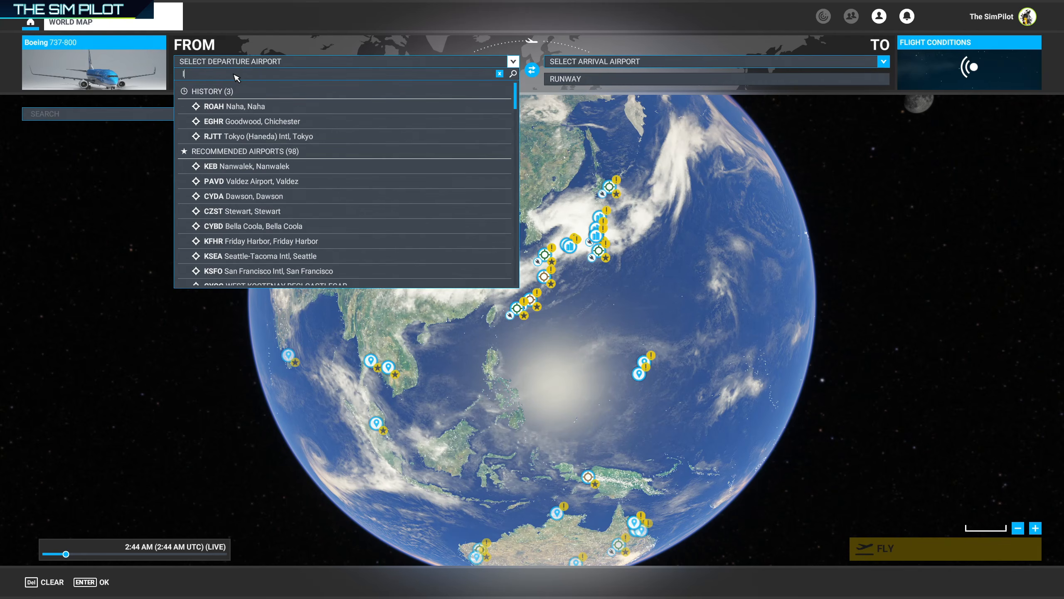
text(lszh)
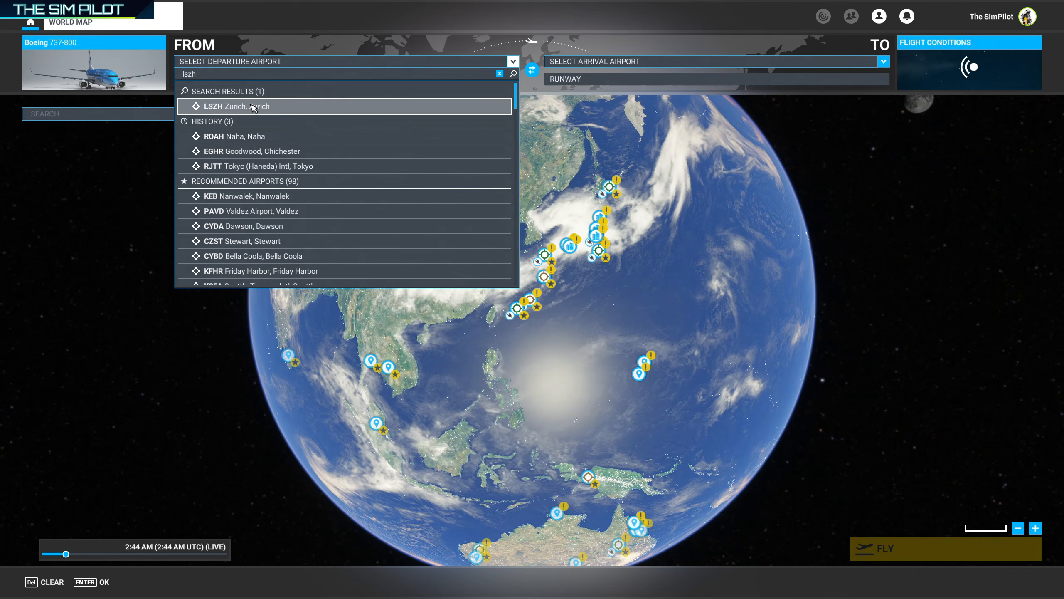
click(234, 106)
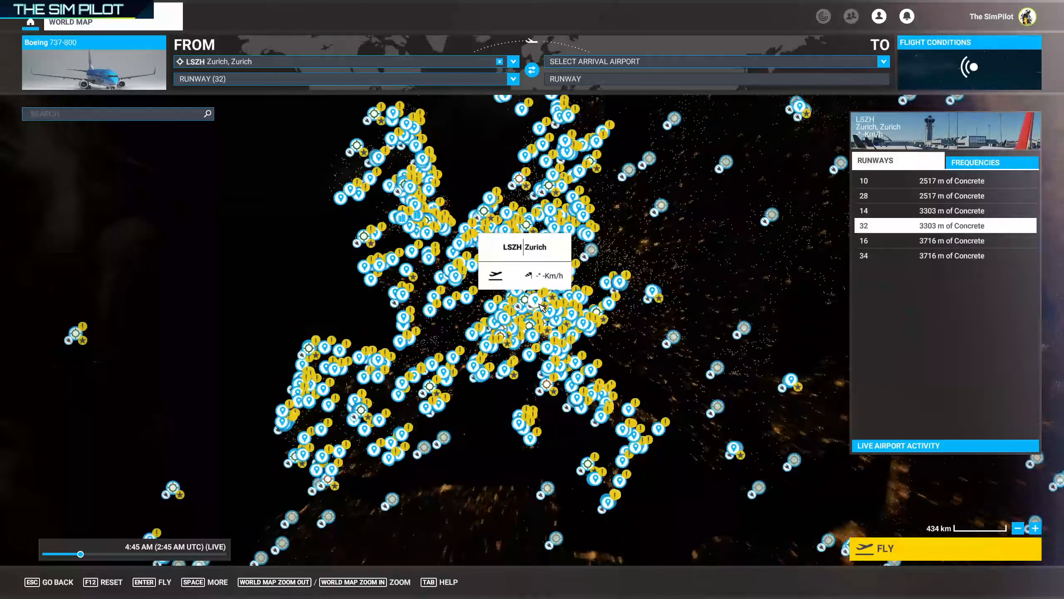
Set the departure position at Zurich to Gate E 37 – Gate Medium.
scroll(505, 268, up, 12)
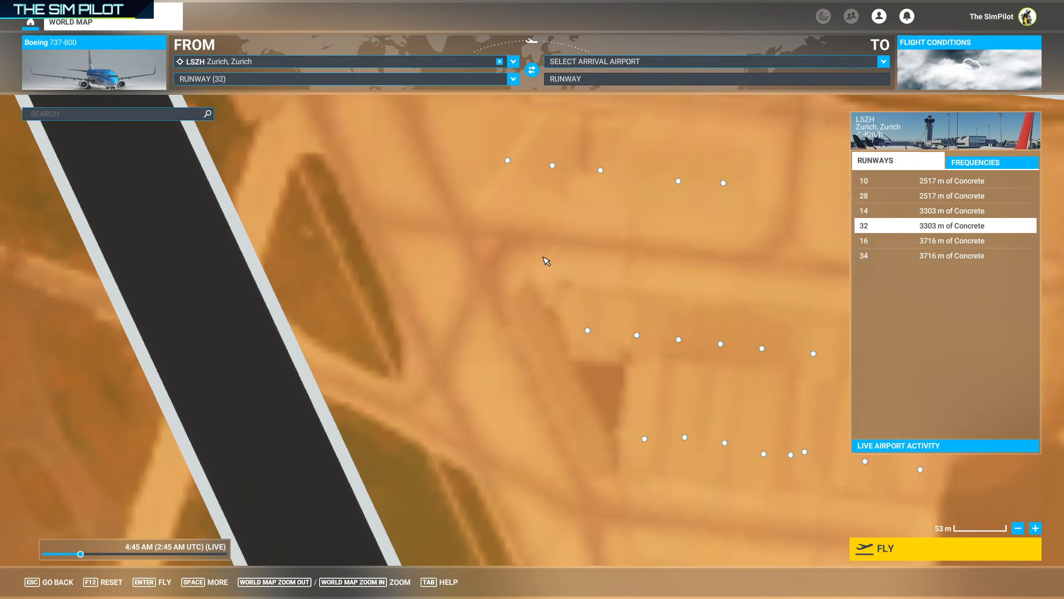
drag(543, 255, 456, 338)
scroll(490, 318, down, 3)
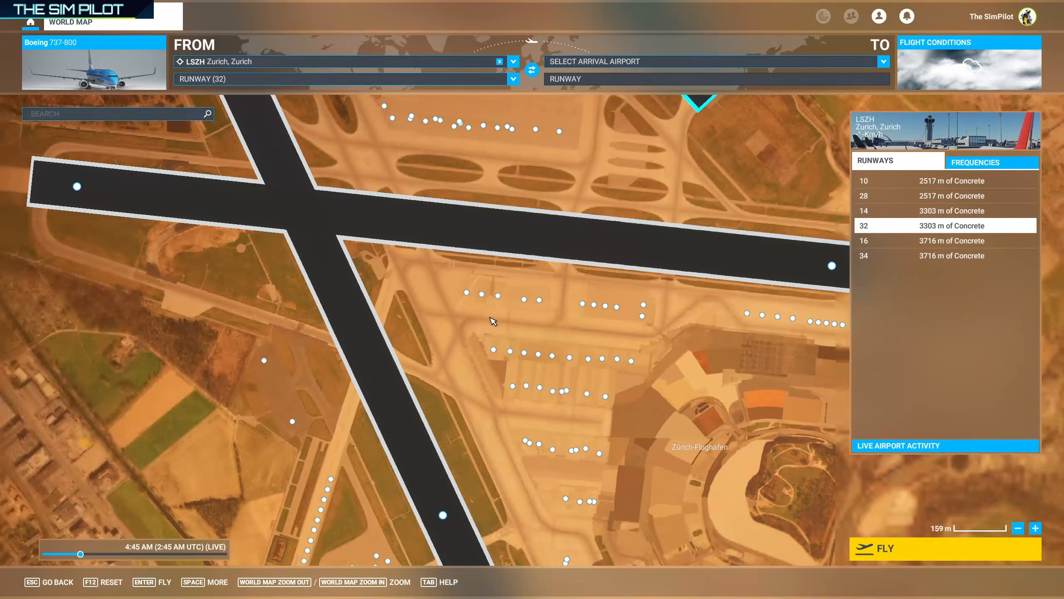
drag(498, 196, 384, 273)
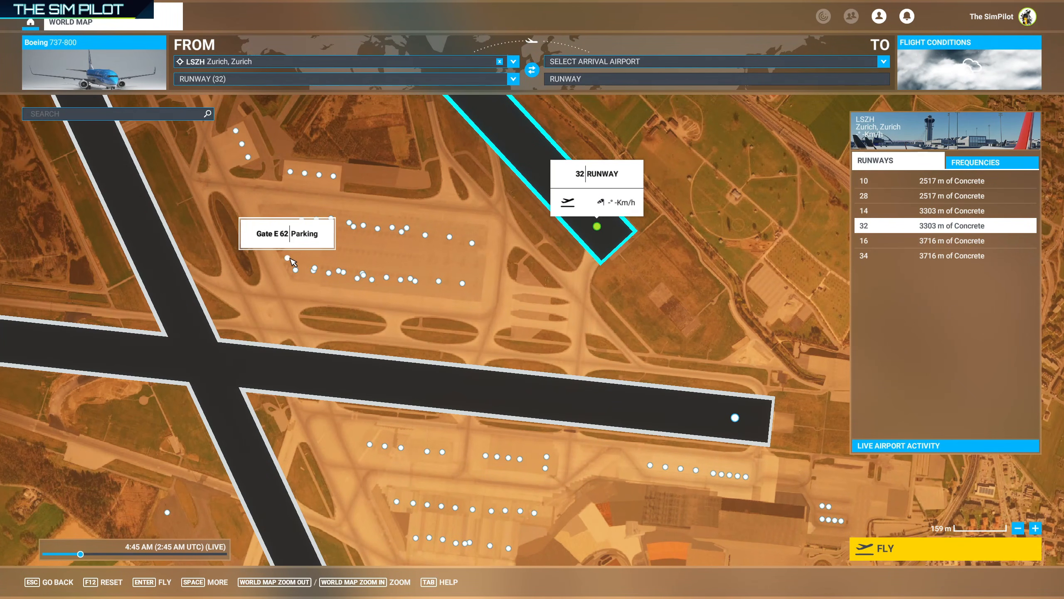
click(291, 79)
scroll(288, 128, down, 1)
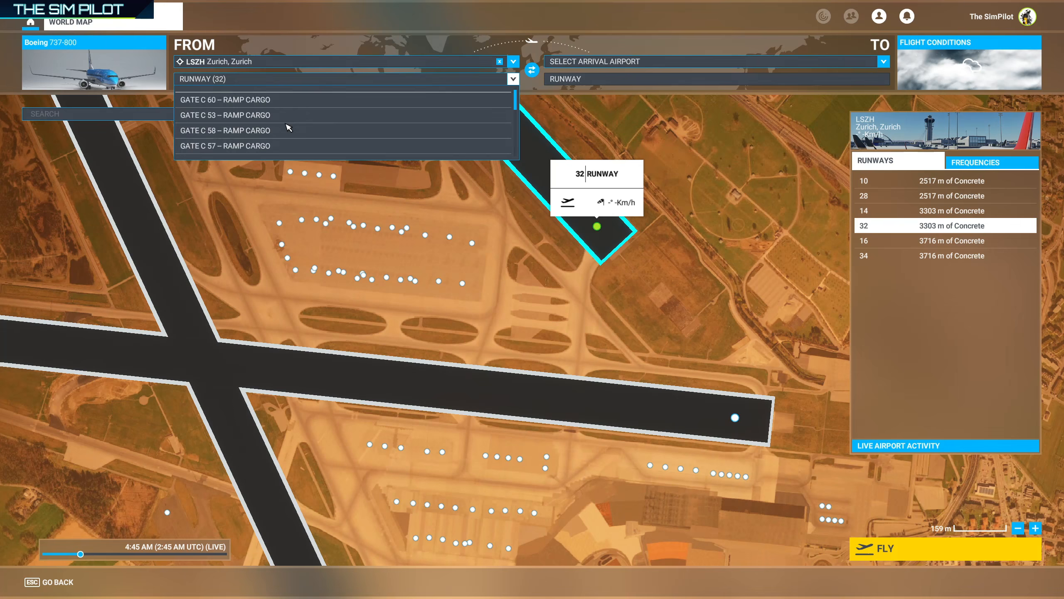
scroll(288, 128, down, 5)
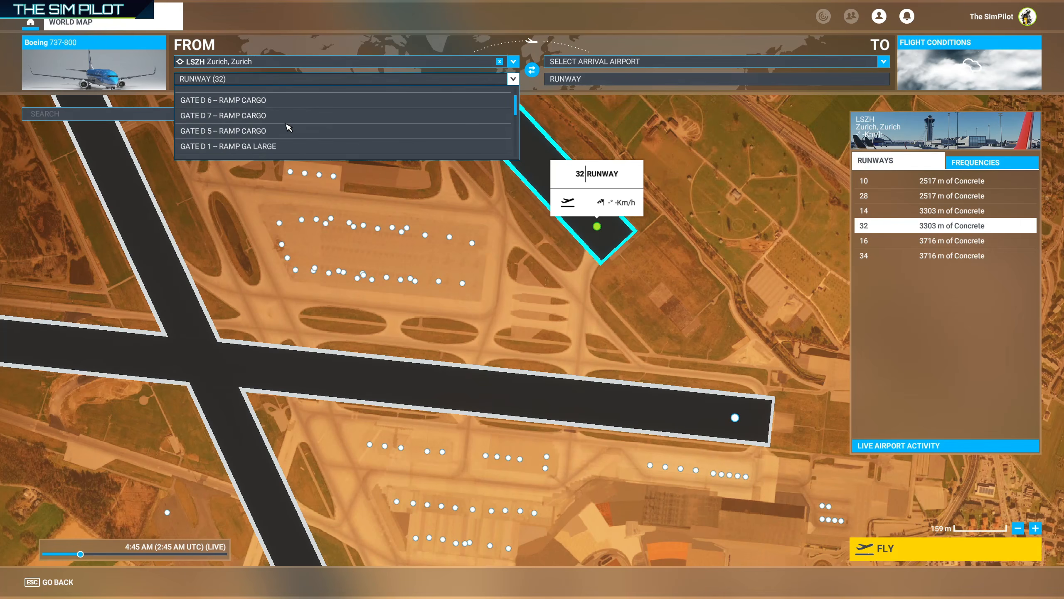
scroll(288, 128, down, 2)
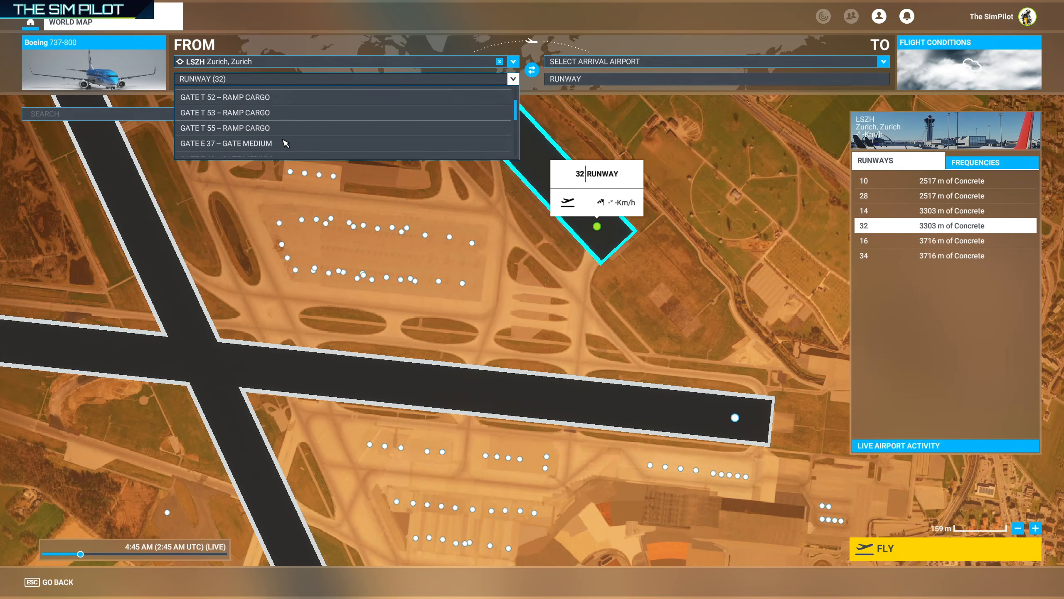
click(285, 144)
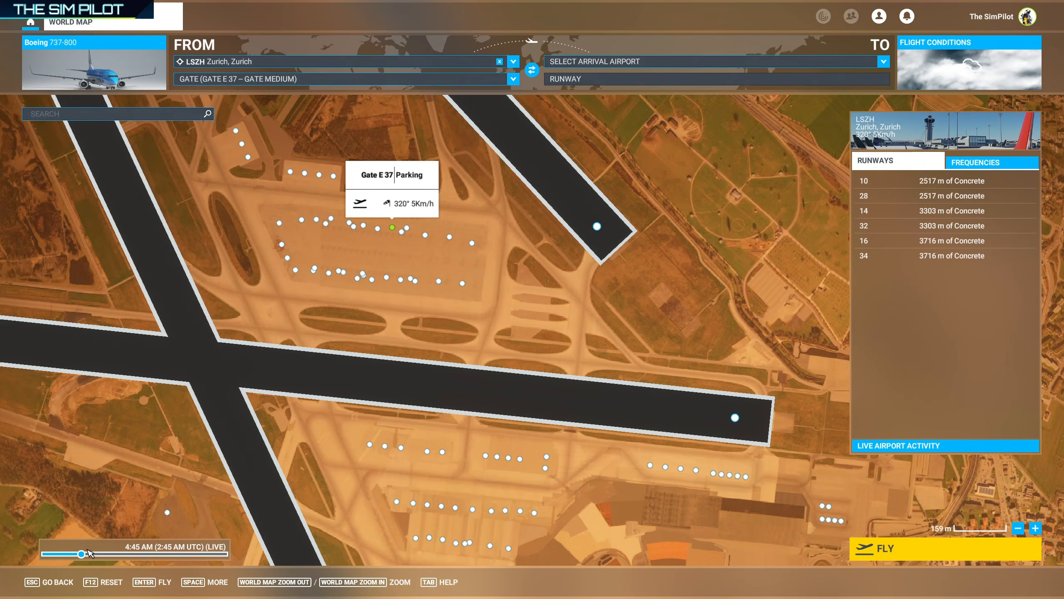
Set the local flight time to 9:46 AM, load the flight and enter the cockpit.
drag(82, 555, 120, 556)
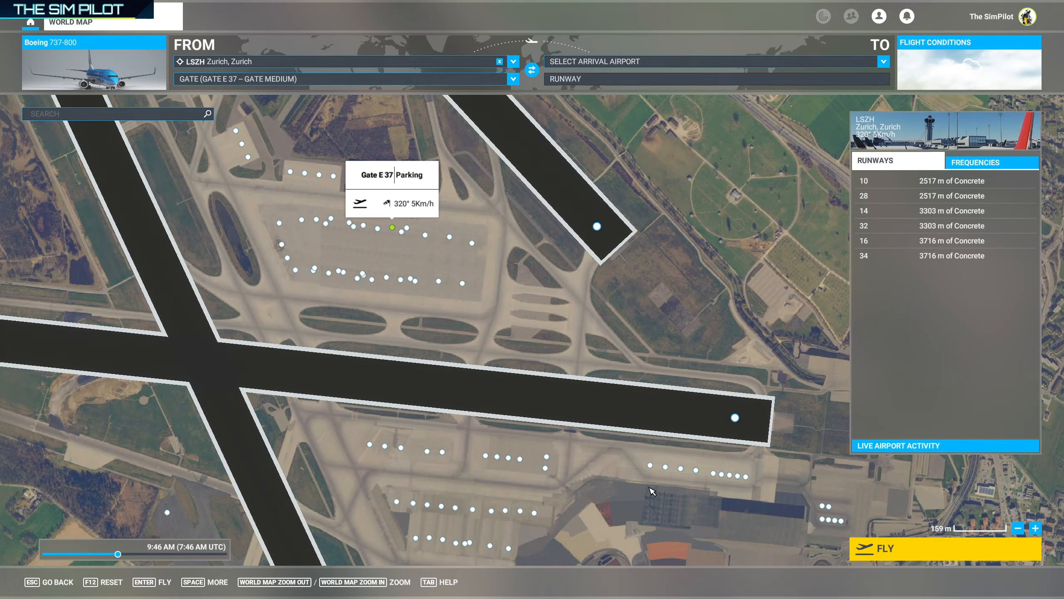
click(905, 550)
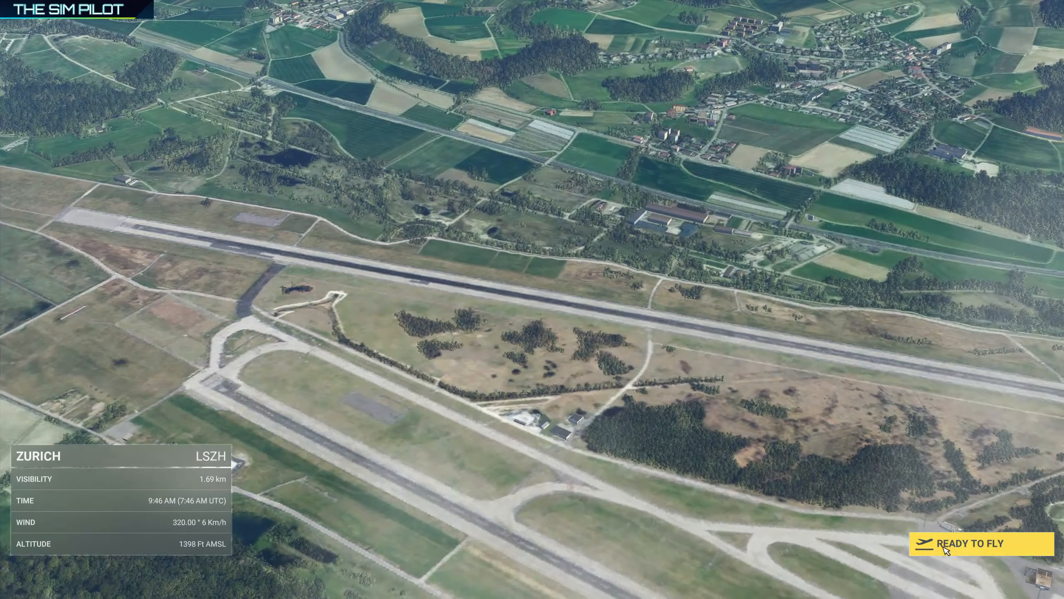
click(945, 545)
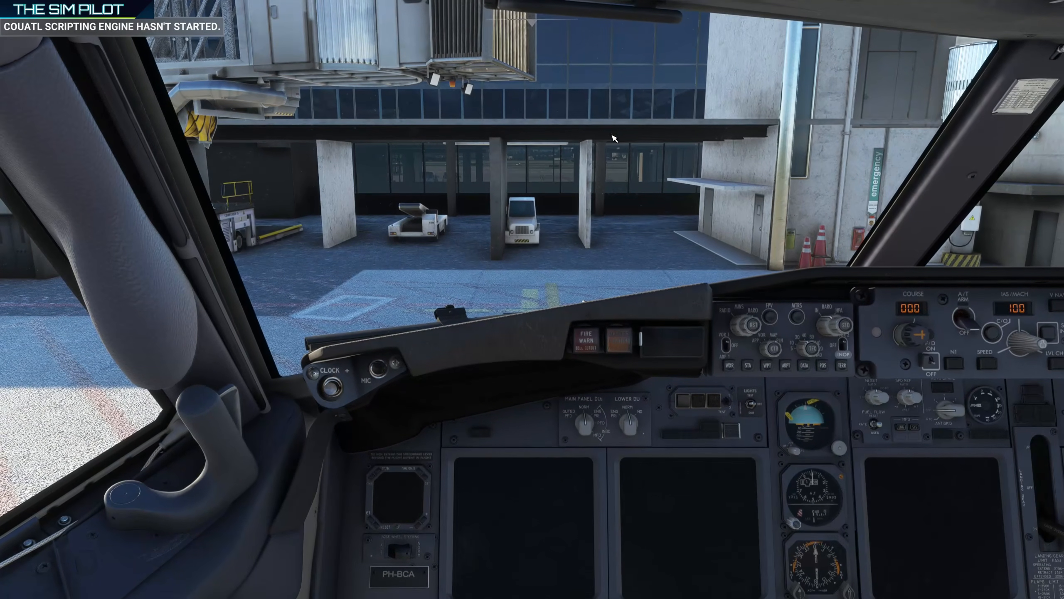
Switch to the external view and raise and pull back the camera to overlook the aircraft and the terminal gates.
key(End)
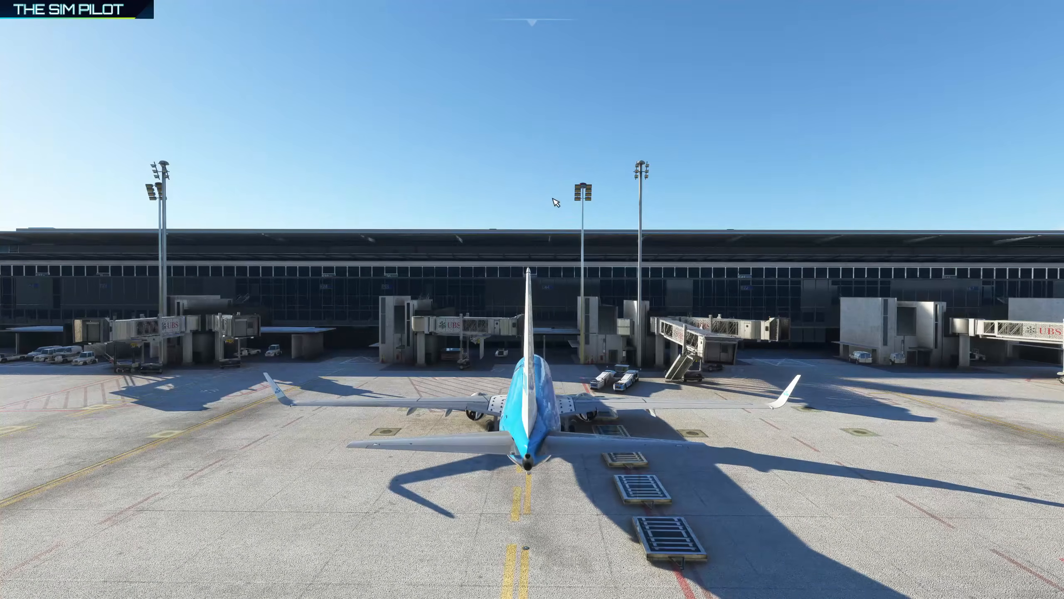
key(s)
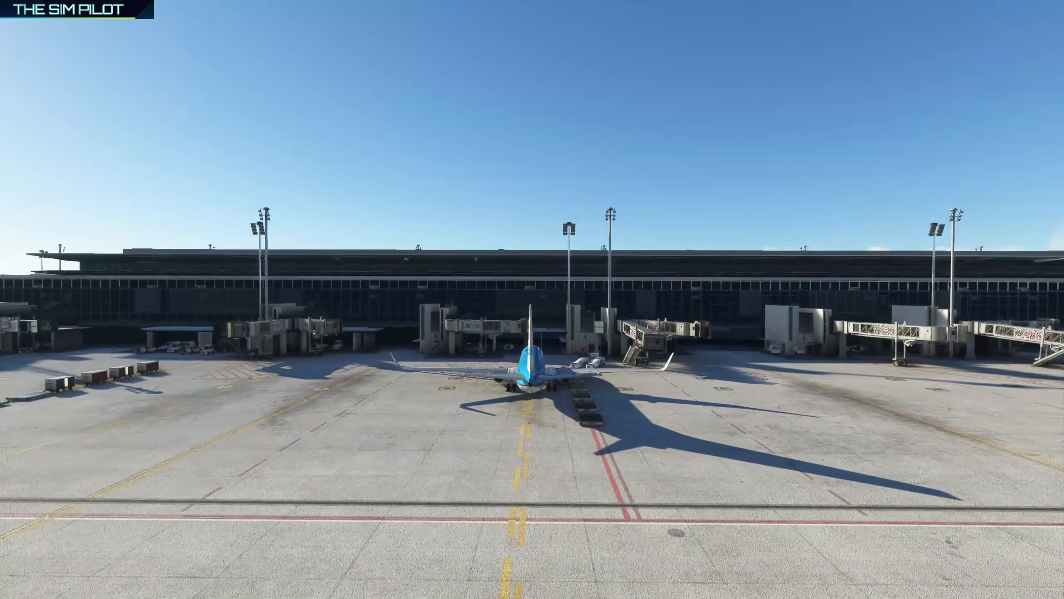
key(r)
key(s)
key(a)
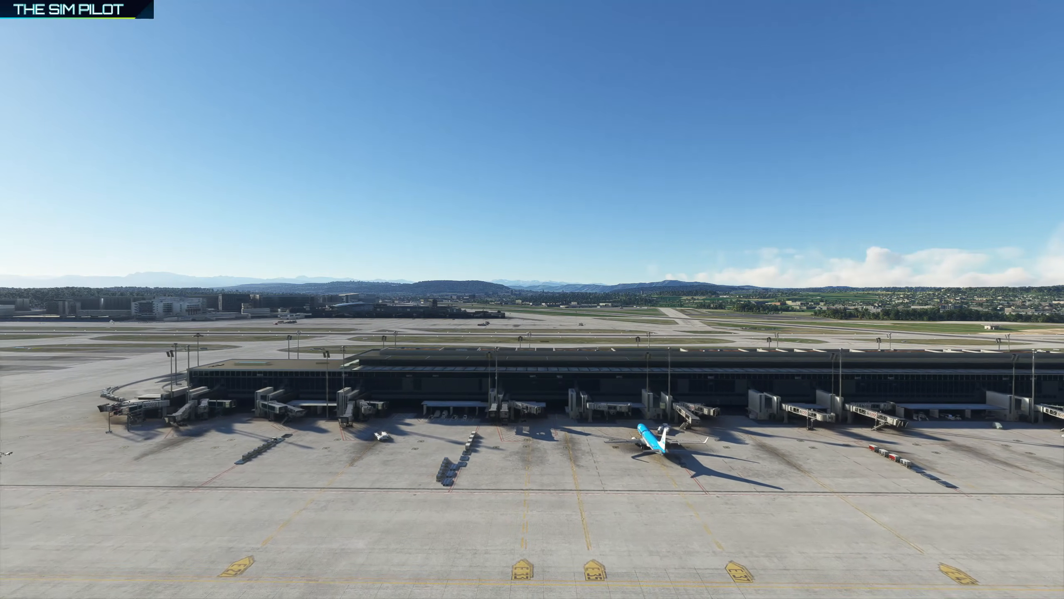
Switch to the FSLTL Traffic Injector and change its settings to 85 active IFR, 8 active VFR and 7 additional parked aircraft.
key(alt+Tab)
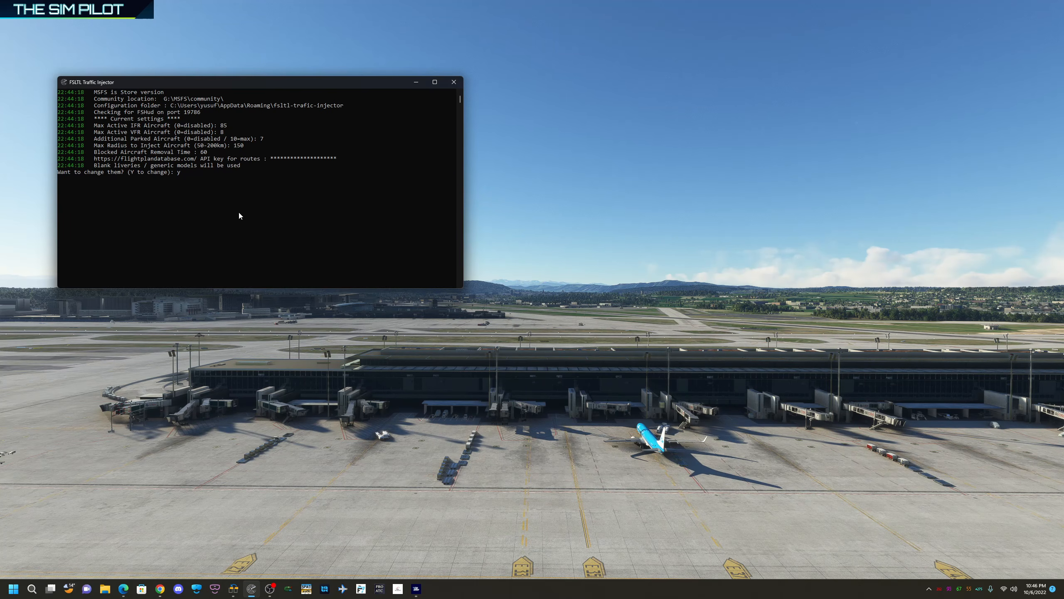
key(Return)
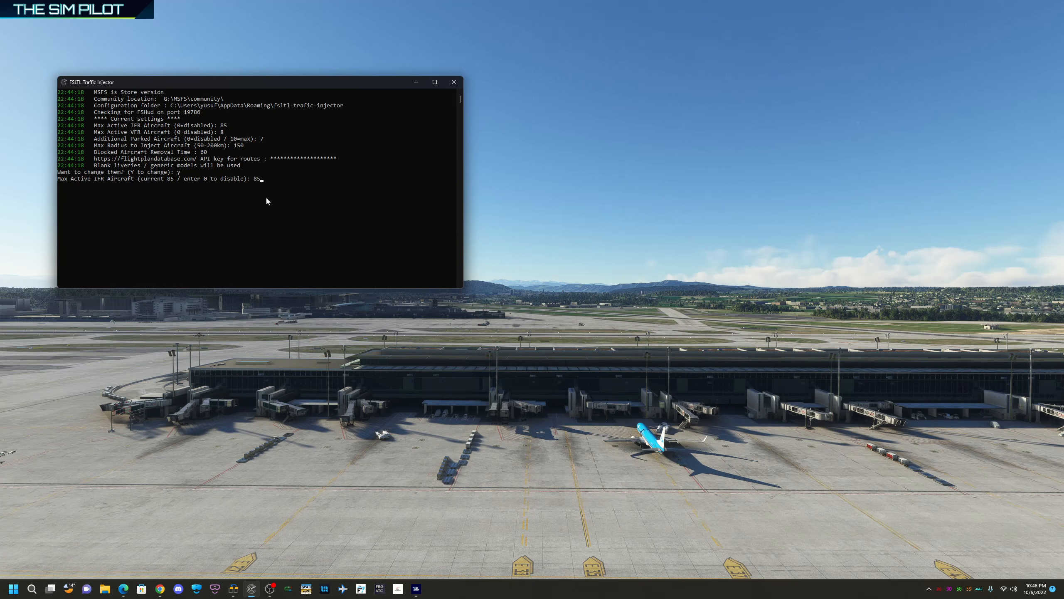
key(Return)
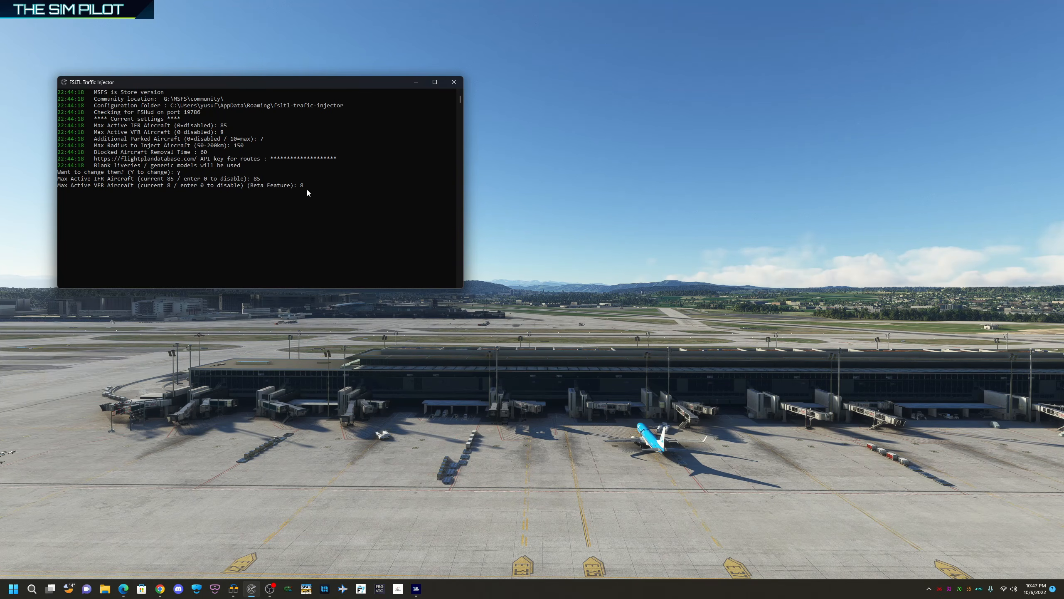
key(Return)
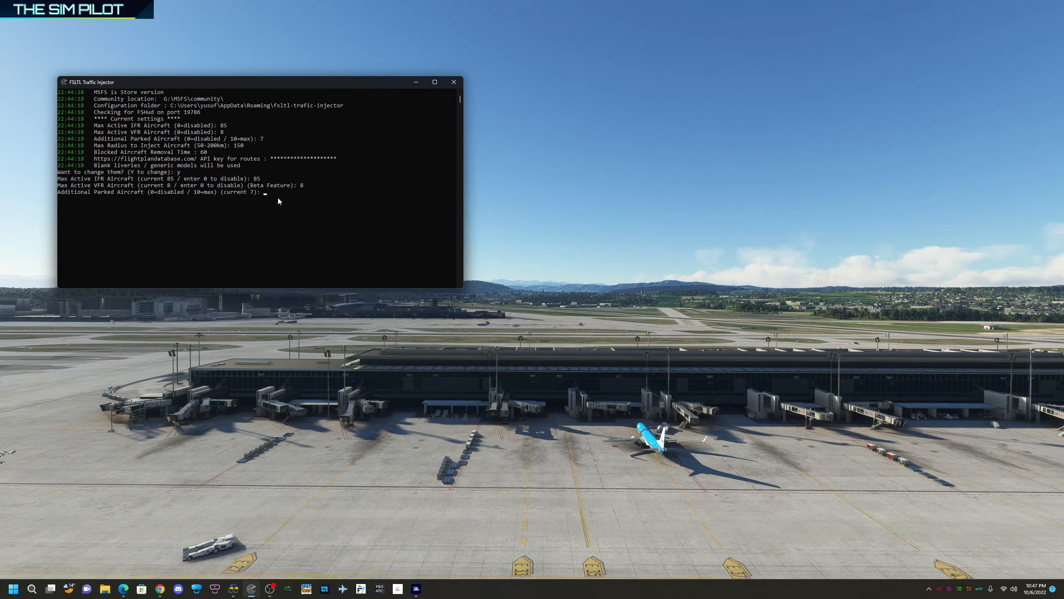
text(7)
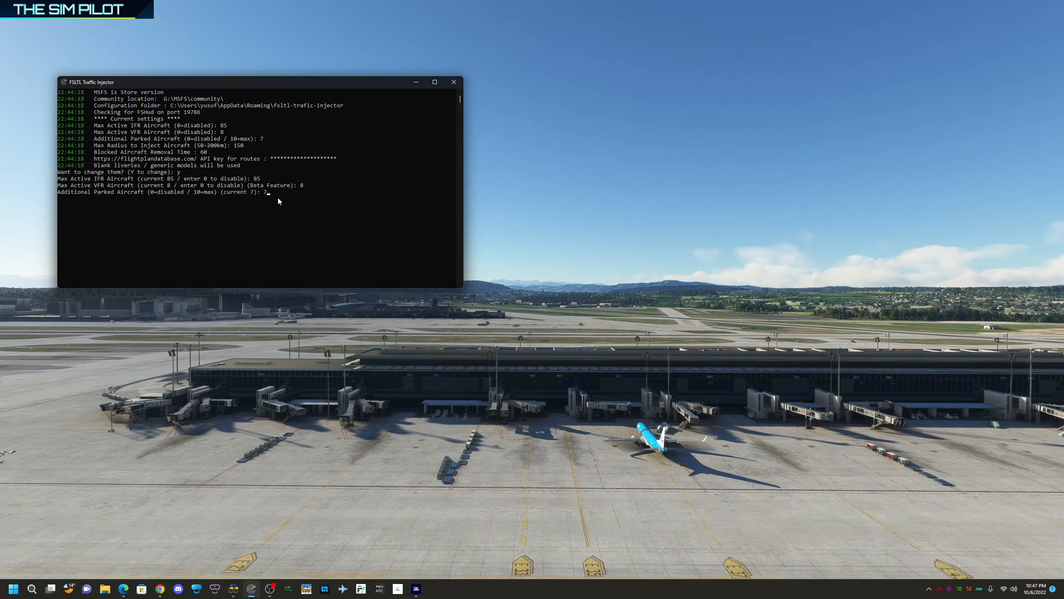
key(Return)
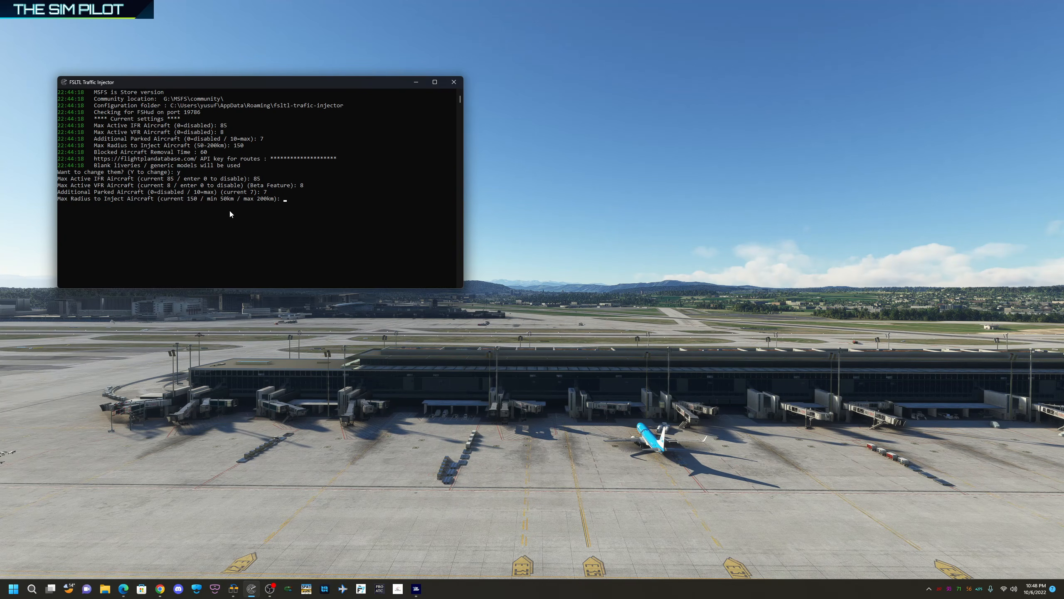
Set the injection radius to 100 km and blocked aircraft removal time to 60 seconds, keep the API key, and disable blank liveries and generic models.
text(100)
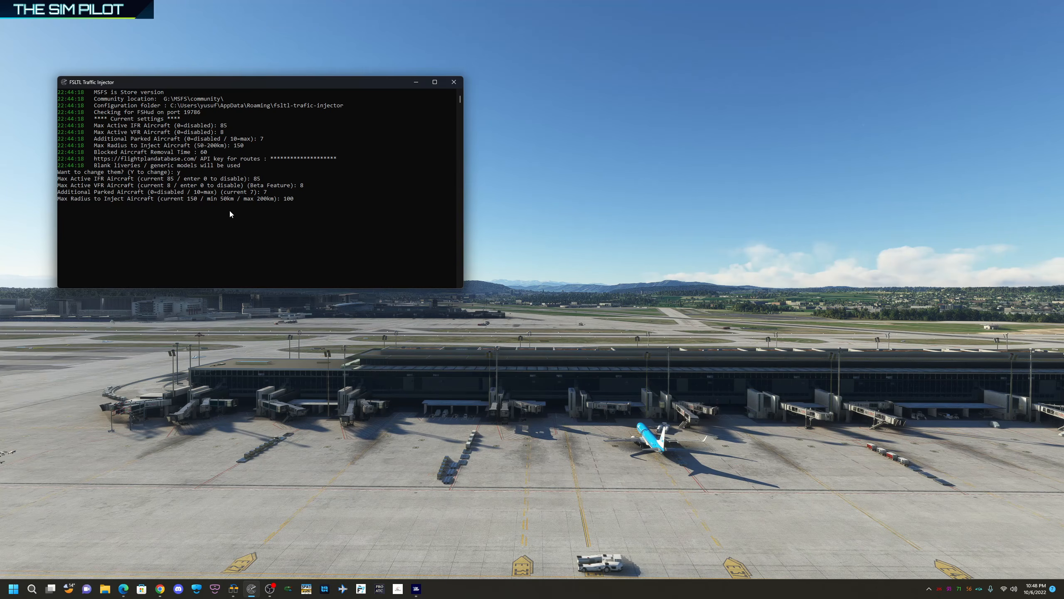
key(Return)
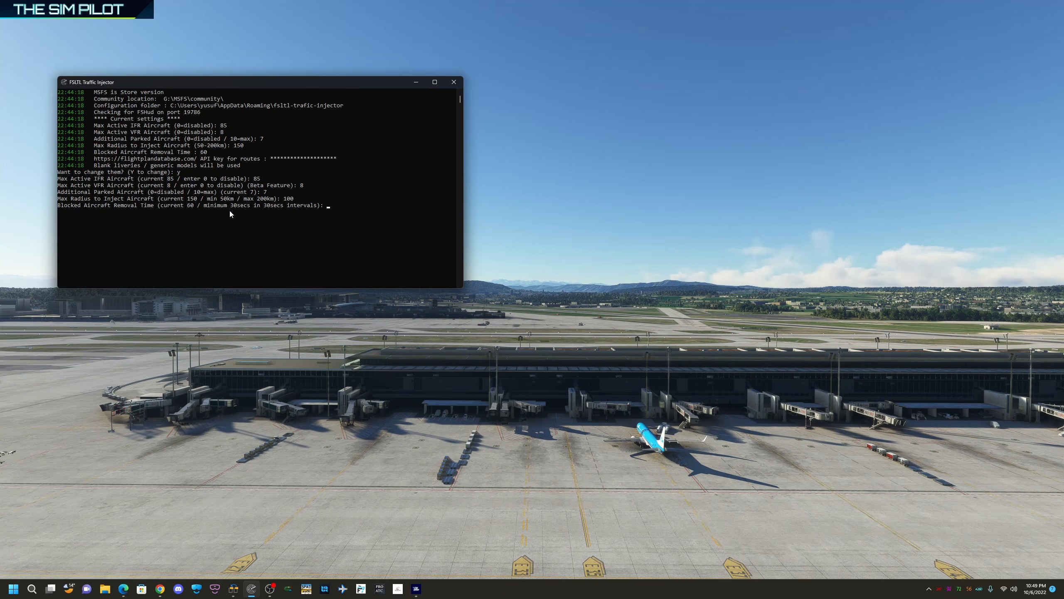
text(60)
key(Return)
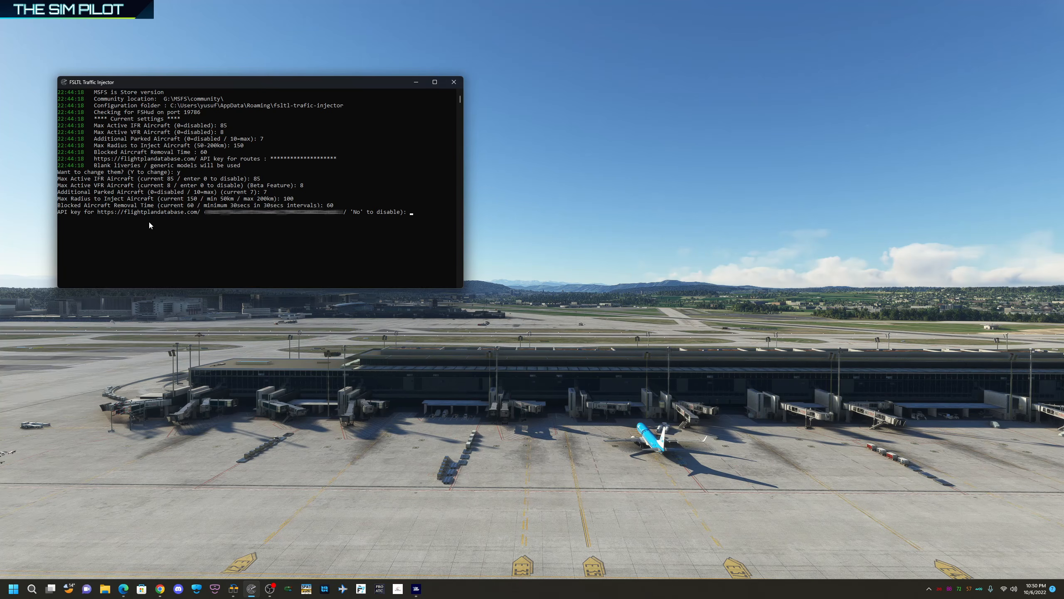
key(Return)
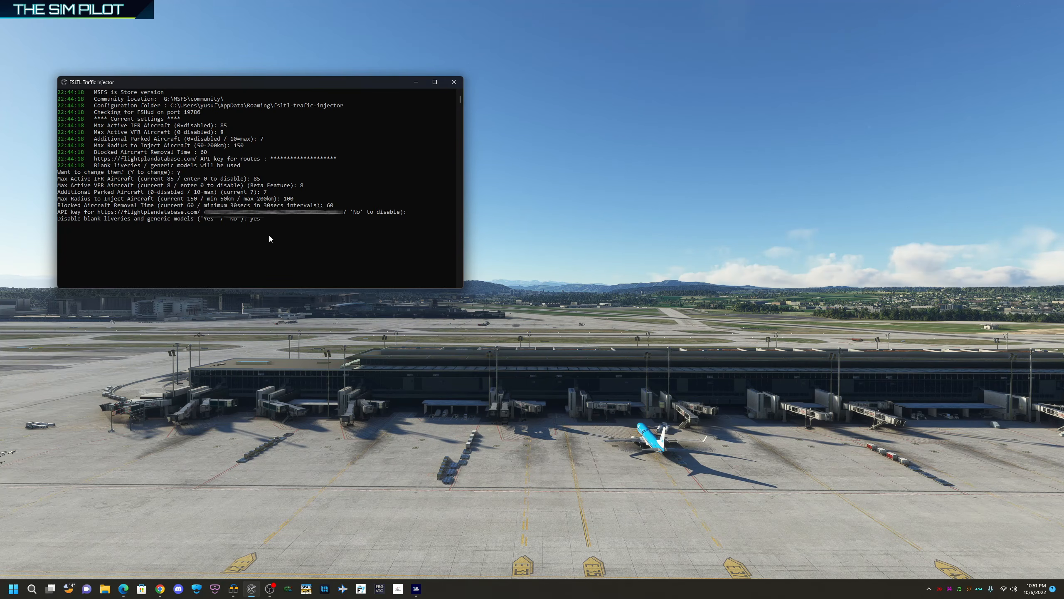
key(Return)
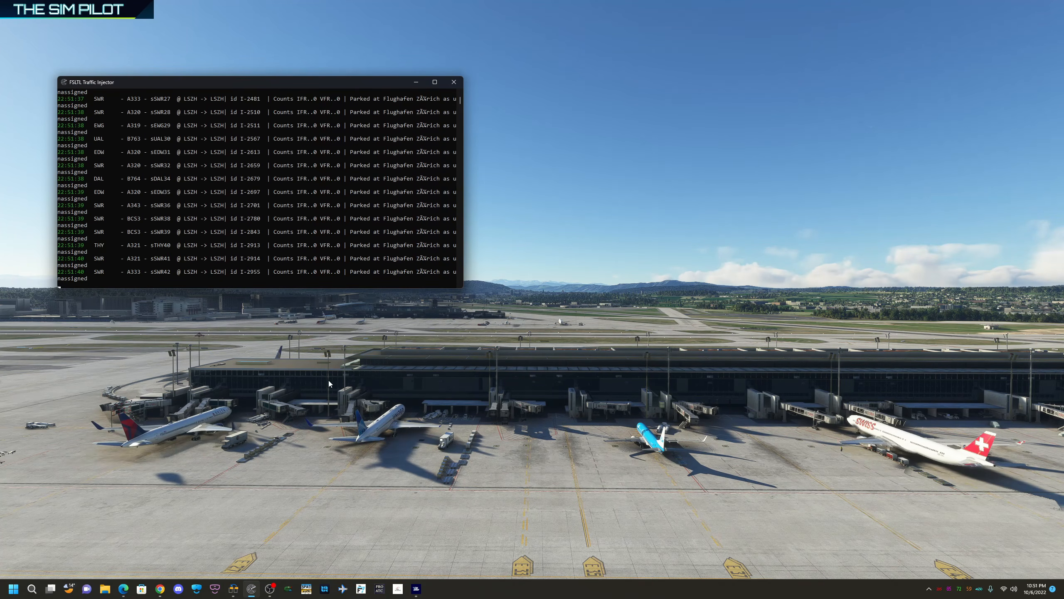
Return to the simulator and move the camera closer to the aircraft parked at the gates.
click(369, 380)
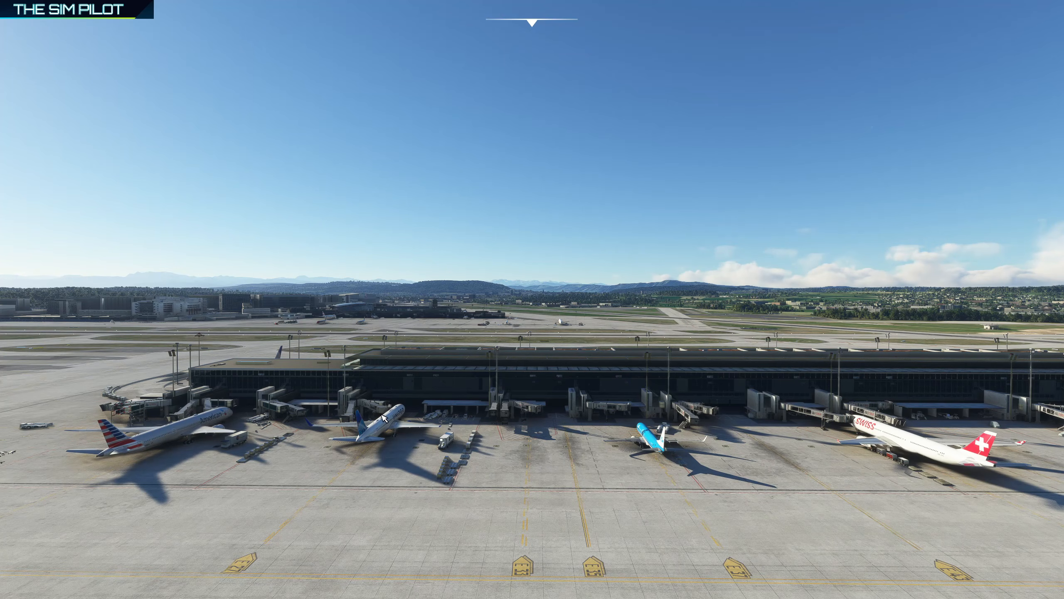
key(w)
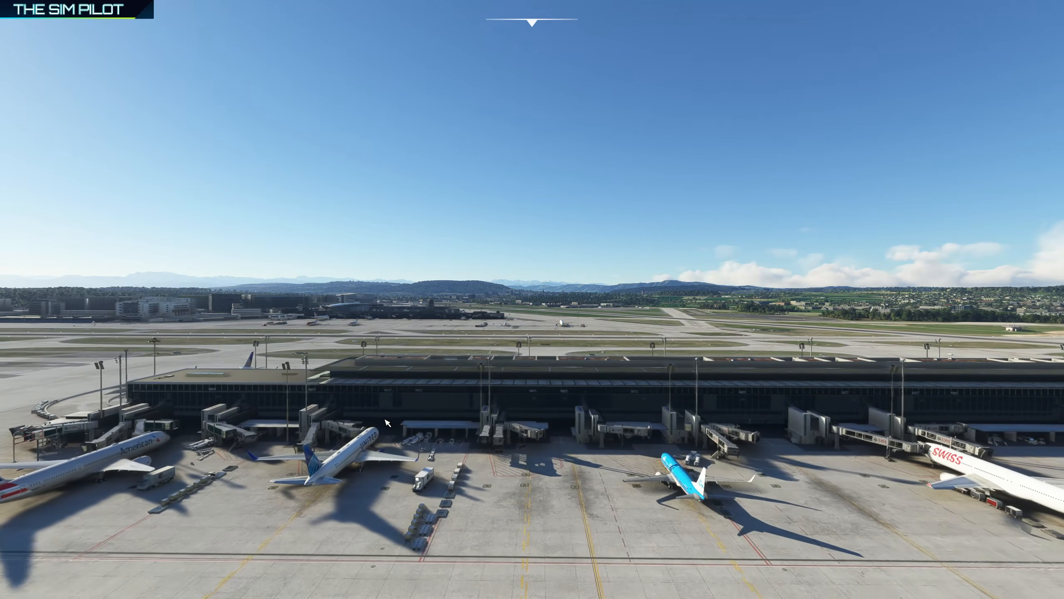